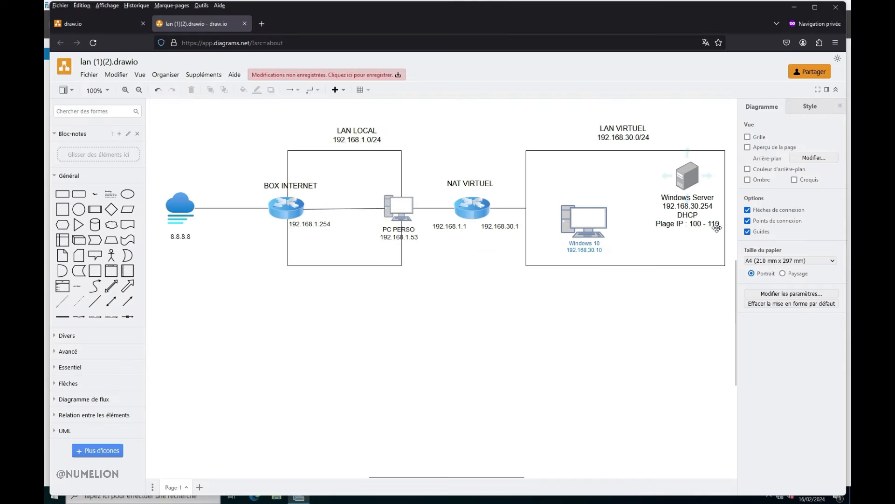
Step: Switch to Gestionnaire de serveur and start the wizard for adding roles and features
click(794, 7)
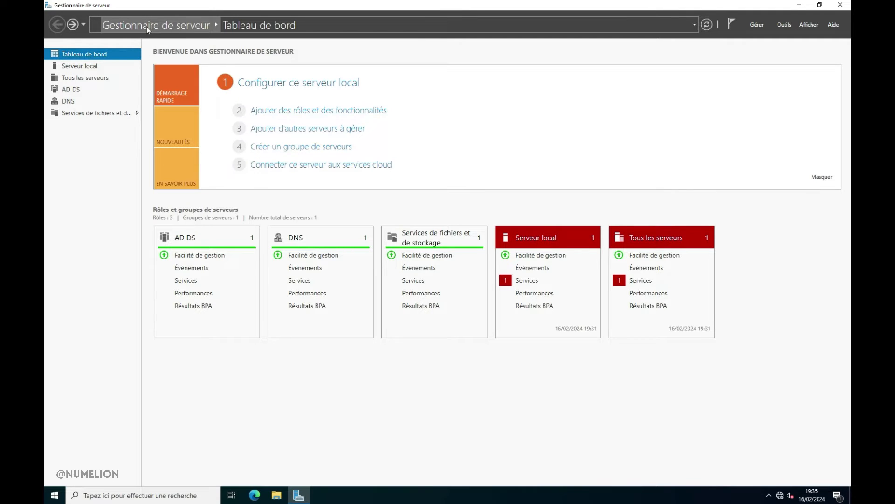
click(151, 495)
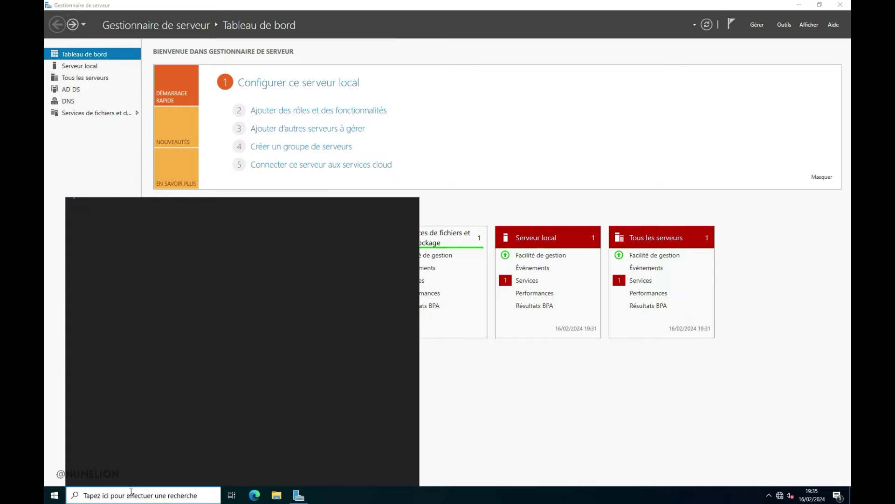
click(521, 391)
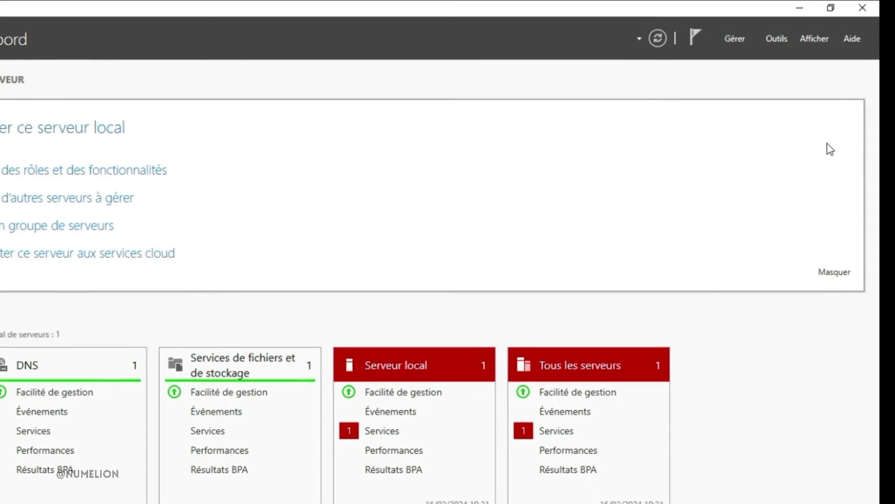
click(734, 38)
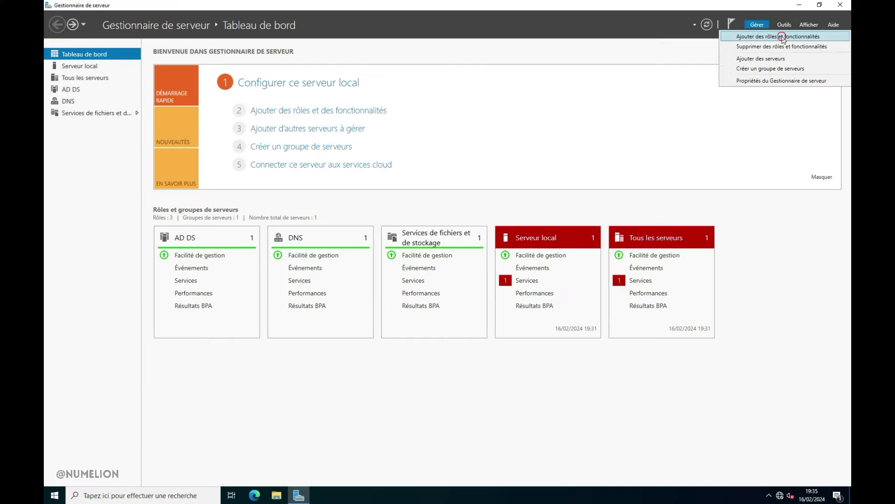
click(773, 66)
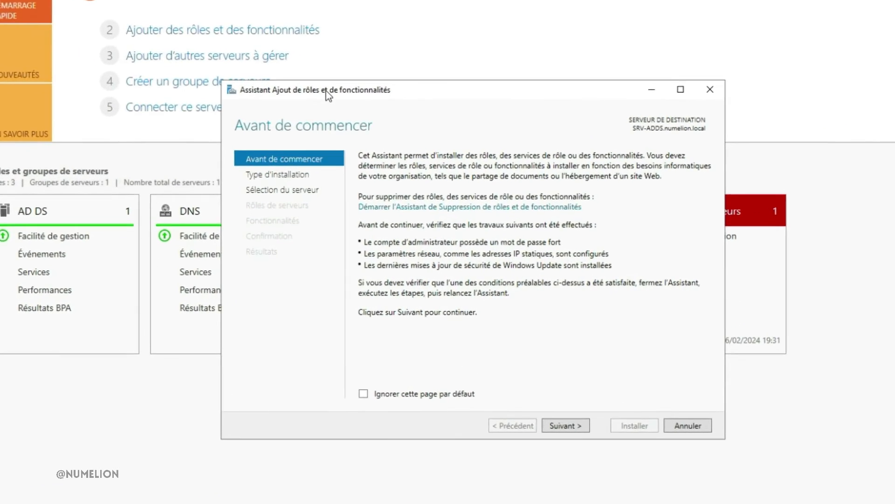
Step: Choose a role-based or feature-based installation with SRV-ADDS.numelion.local from the server pool as the destination
click(568, 437)
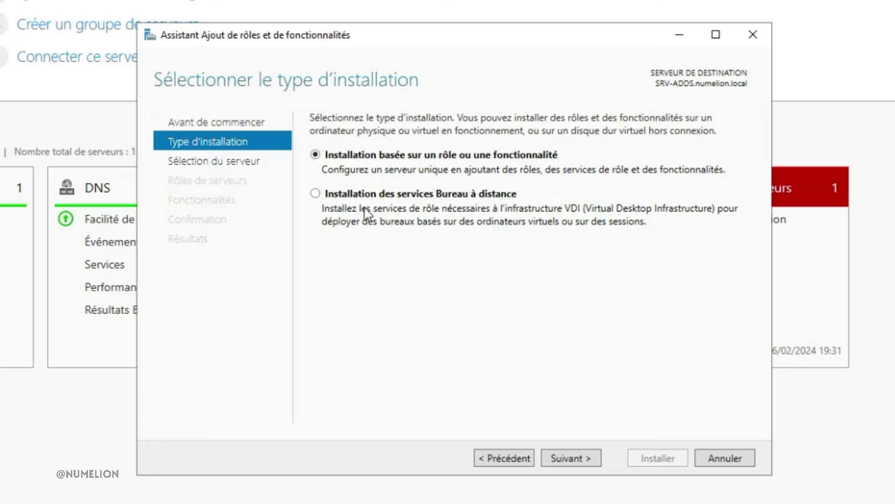
click(567, 459)
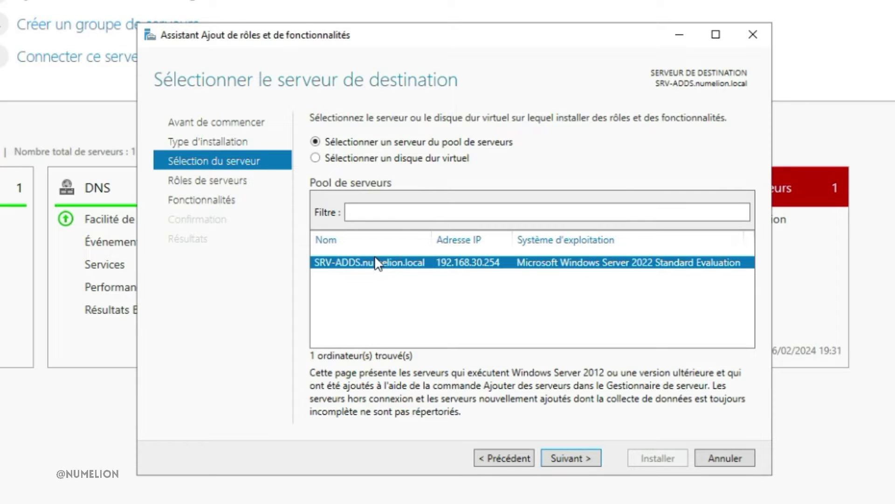
click(570, 458)
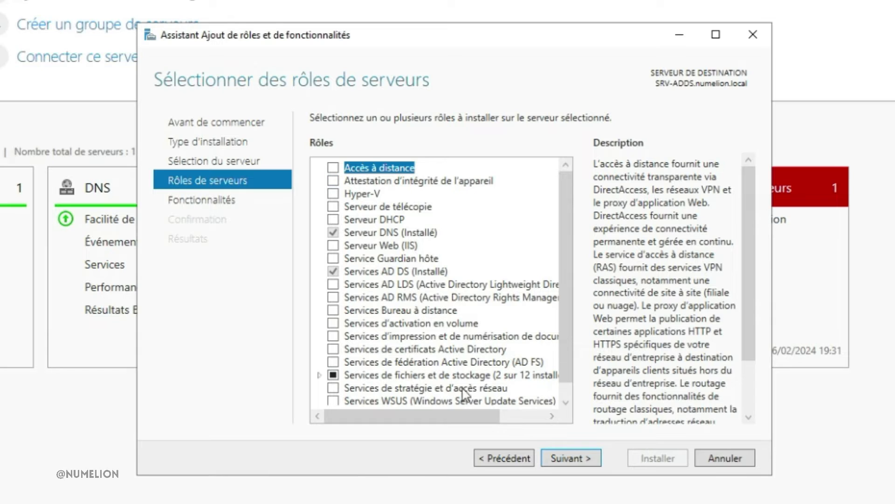
Step: Select the Serveur DHCP role and include its required management tools
click(333, 220)
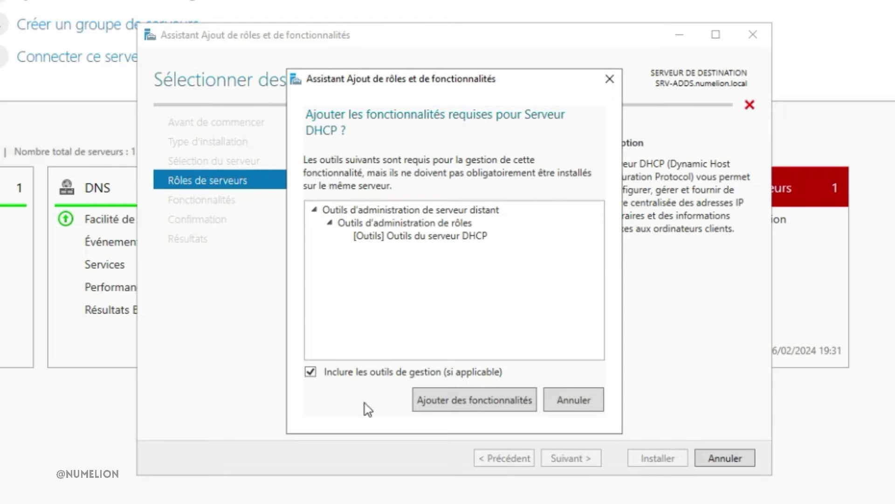
click(468, 402)
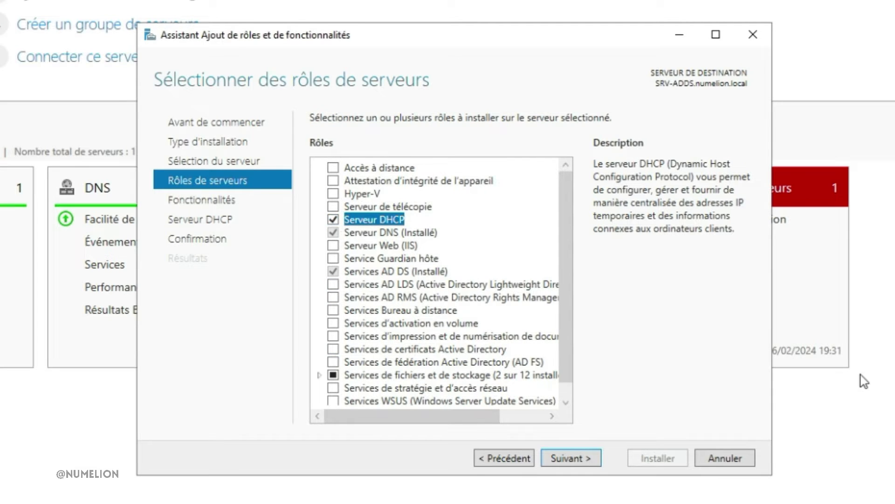
click(577, 460)
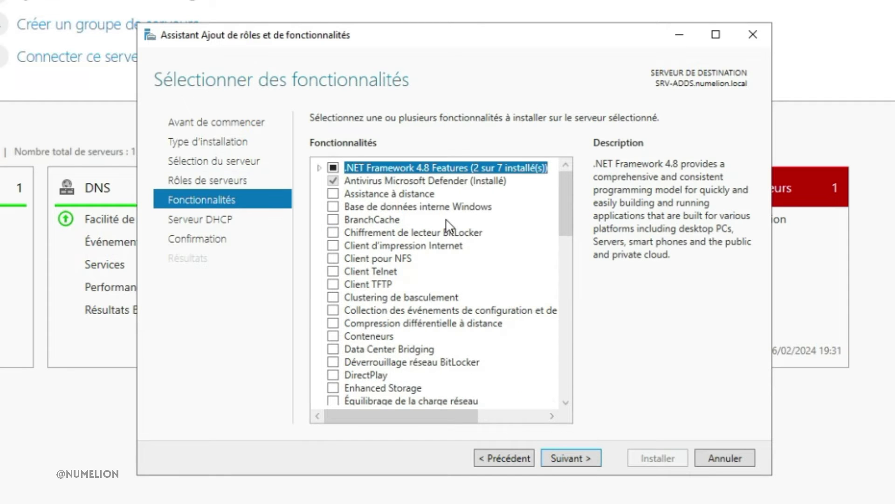
Step: Keep the default features, install the DHCP server role without automatic restart, and close the wizard
scroll(447, 220, down, 8)
scroll(446, 218, up, 8)
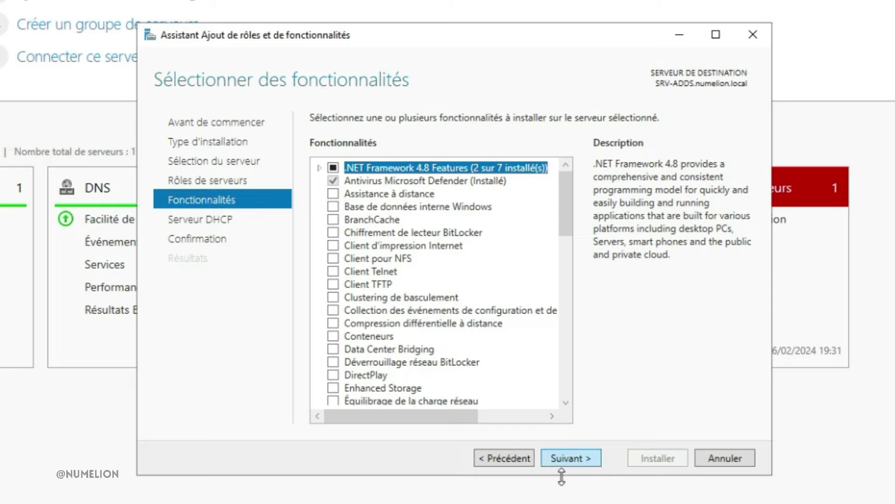
click(573, 457)
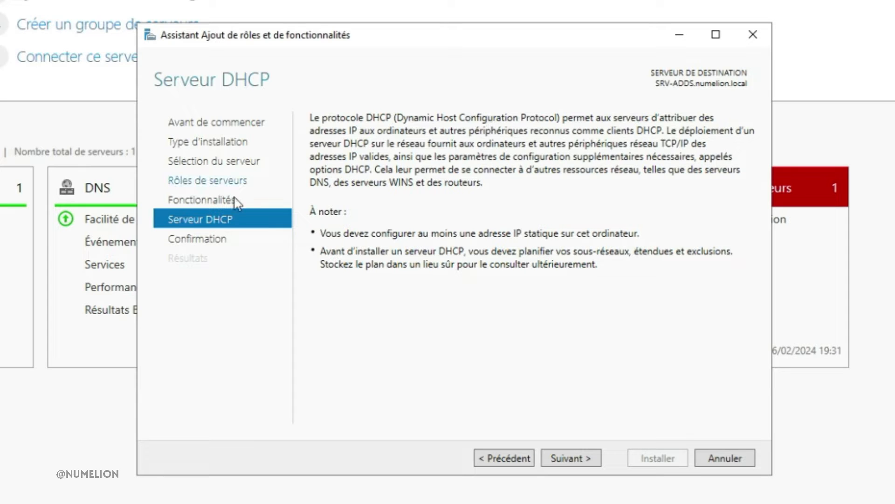
click(566, 458)
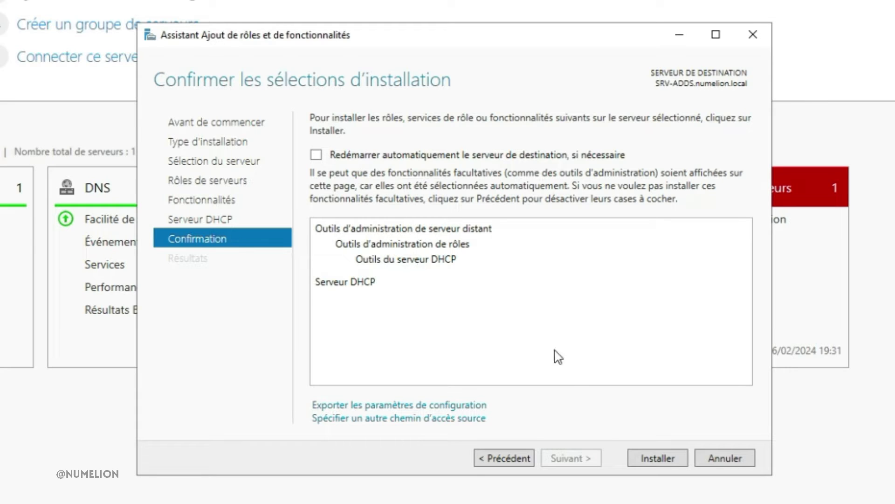
click(651, 458)
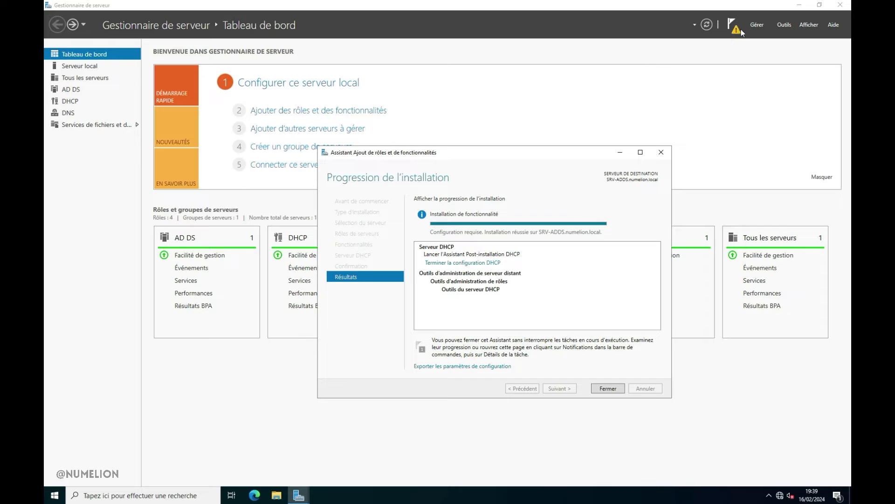
click(608, 389)
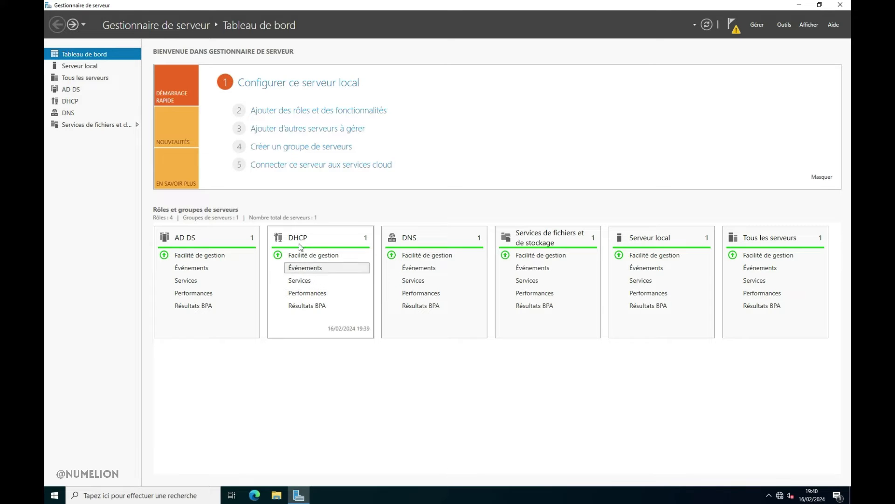
Step: Complete the DHCP post-installation configuration, authorizing the server in AD DS with the proposed domain administrator credentials, and check the notifications
click(731, 28)
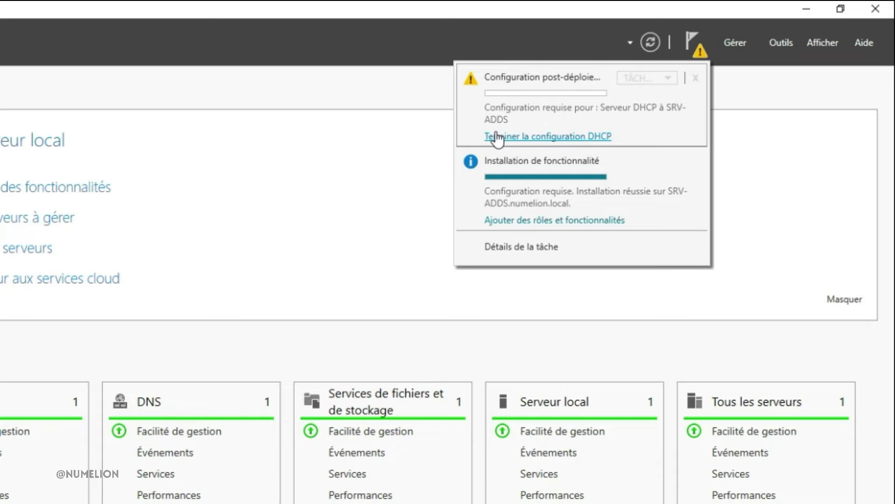
click(554, 137)
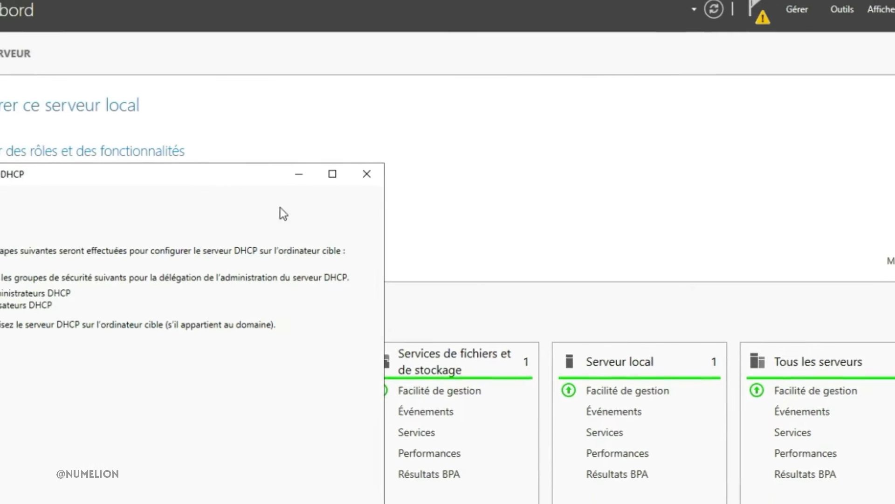
drag(10, 175, 175, 182)
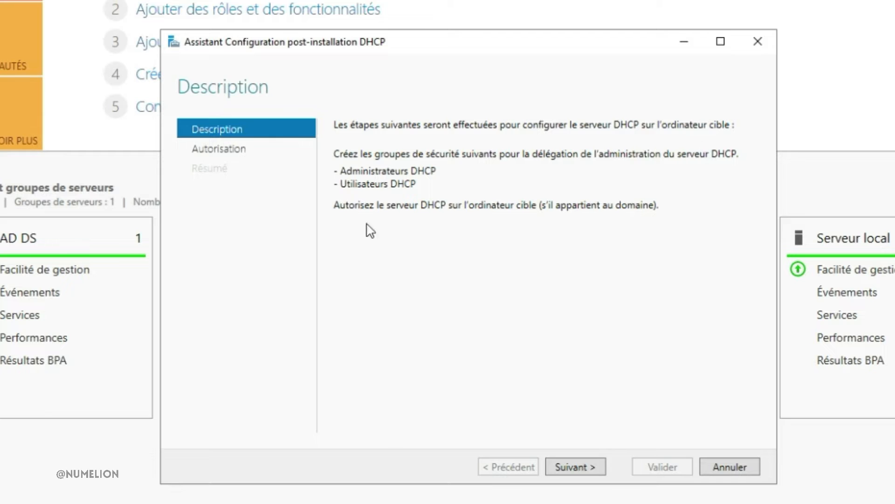
click(569, 473)
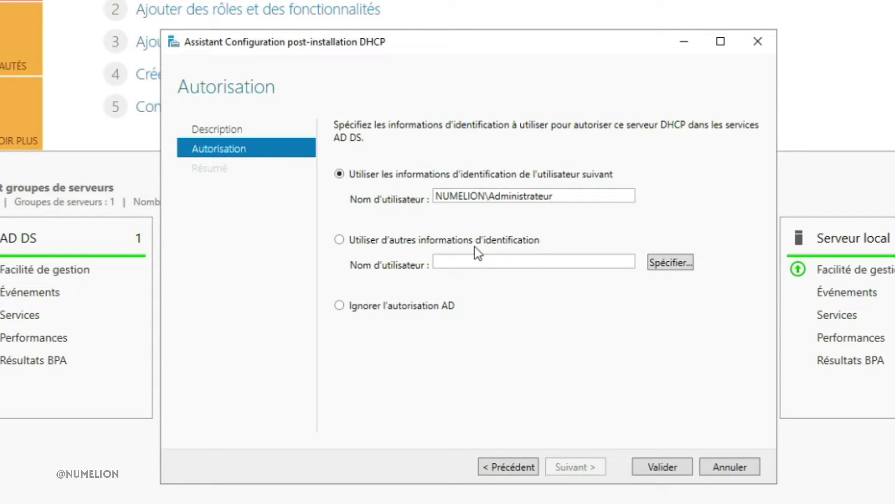
click(460, 261)
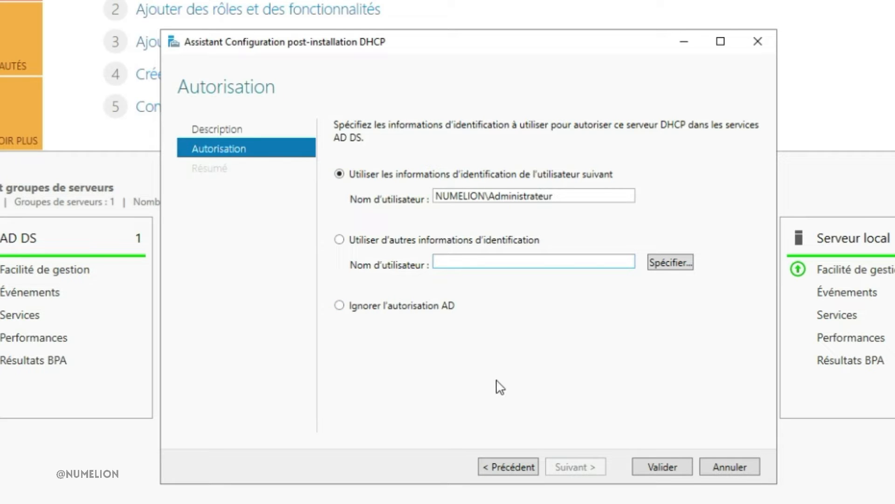
click(654, 464)
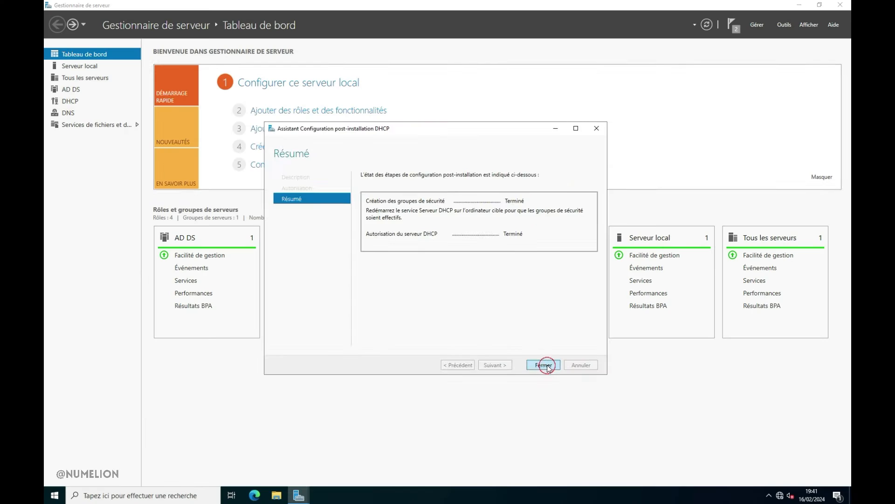
click(669, 467)
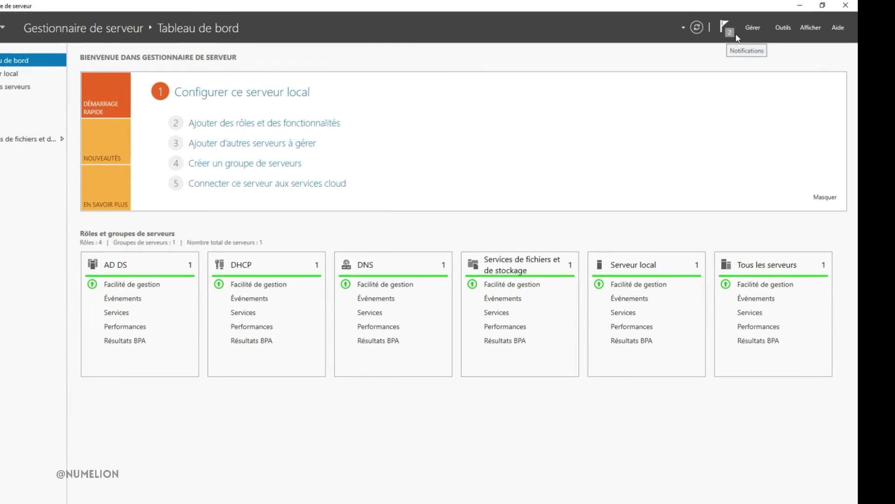
click(735, 37)
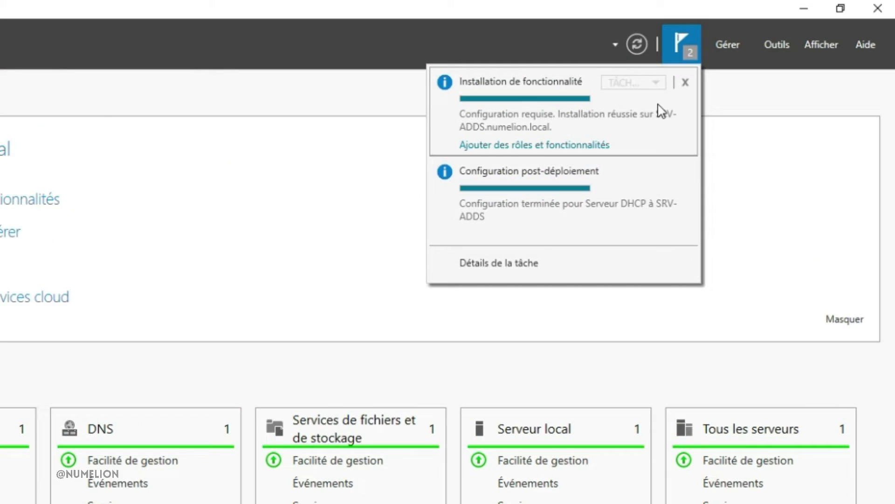
click(353, 127)
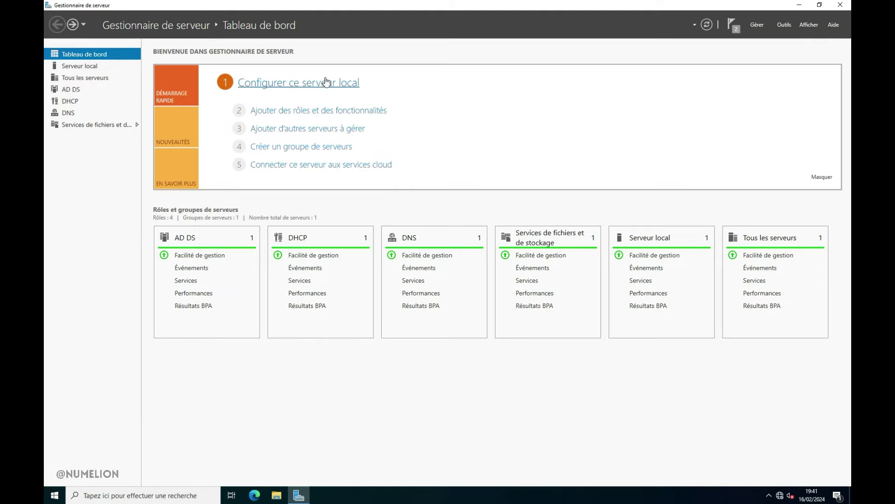
Step: Restart the server, selecting a reason for the restart, and sign back in
click(54, 495)
click(54, 475)
click(74, 456)
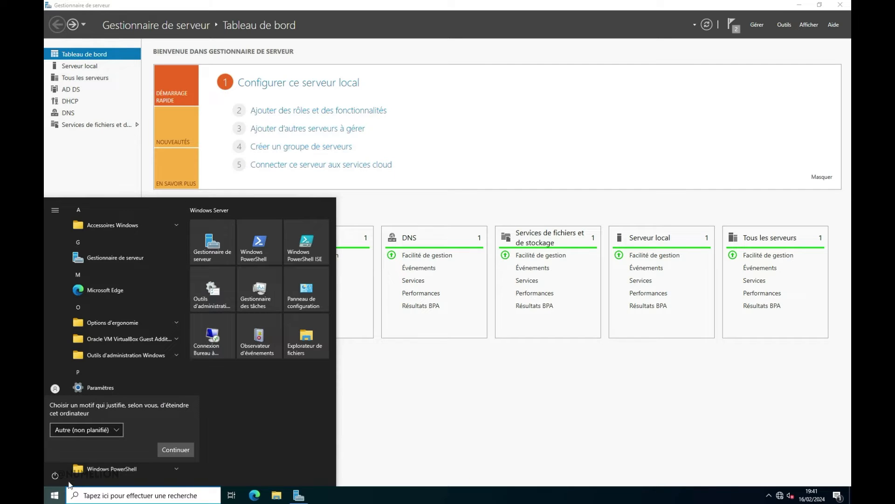
click(85, 430)
click(85, 431)
click(88, 430)
click(79, 291)
click(176, 450)
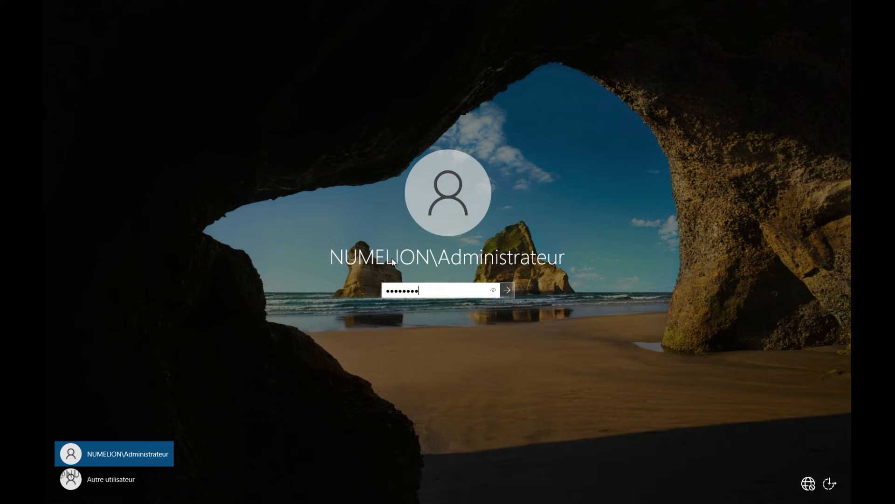
key(Return)
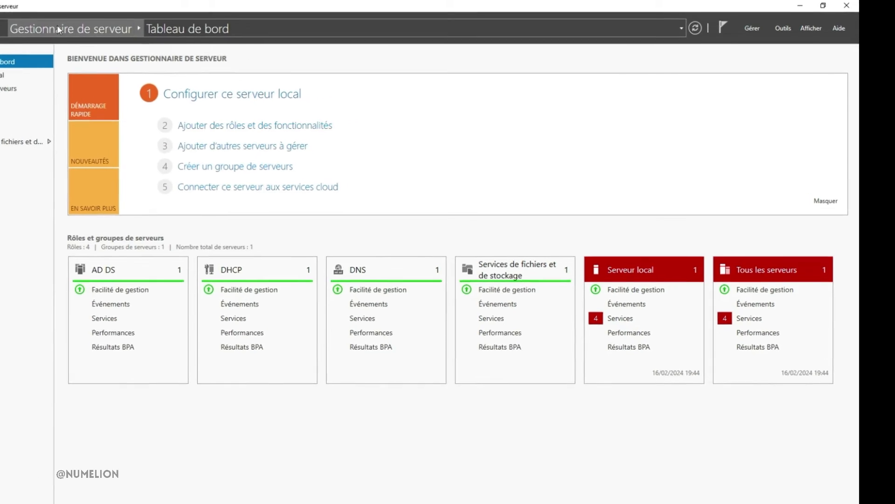
Step: Open the DHCP management console, widen its console tree, and expand the srv-adds.numelion.local server
click(777, 28)
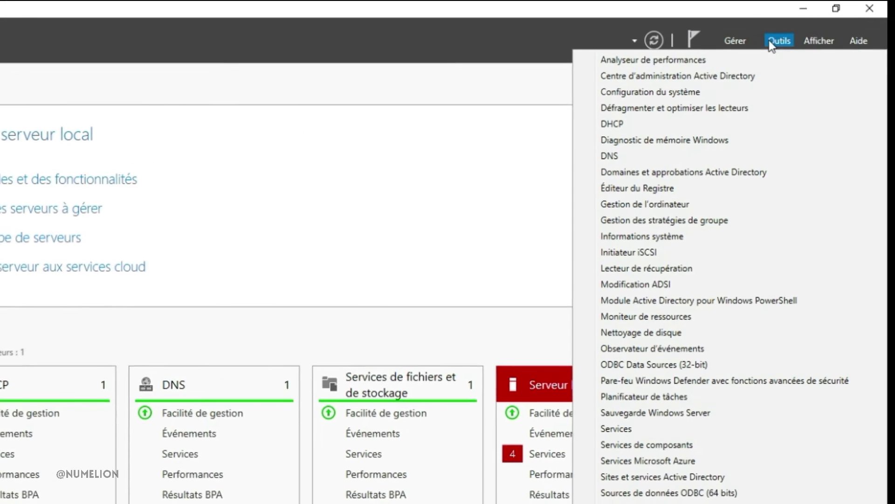
click(622, 128)
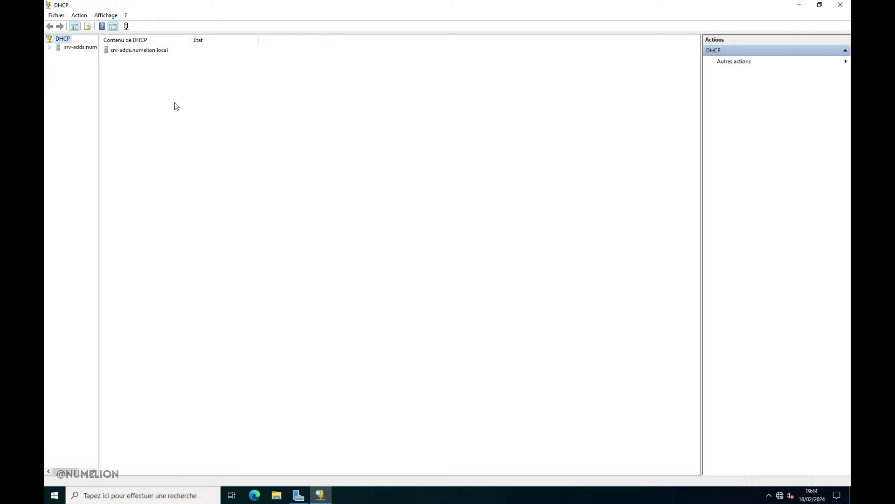
click(98, 68)
drag(102, 70, 178, 70)
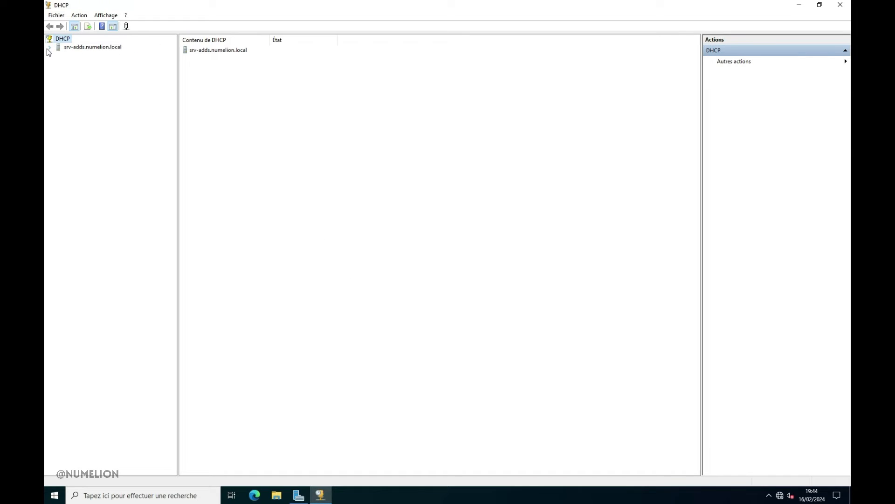
click(49, 48)
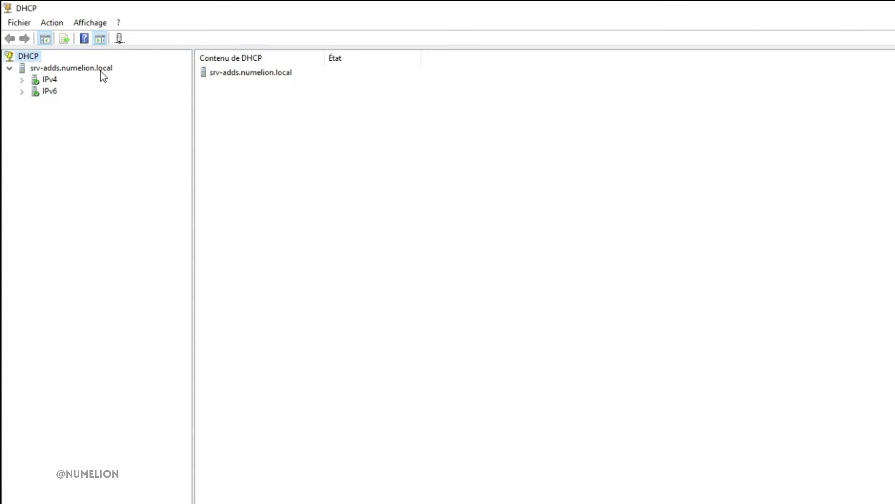
Step: Expand the server's IPv4 and IPv6 nodes and examine what each contains
click(37, 67)
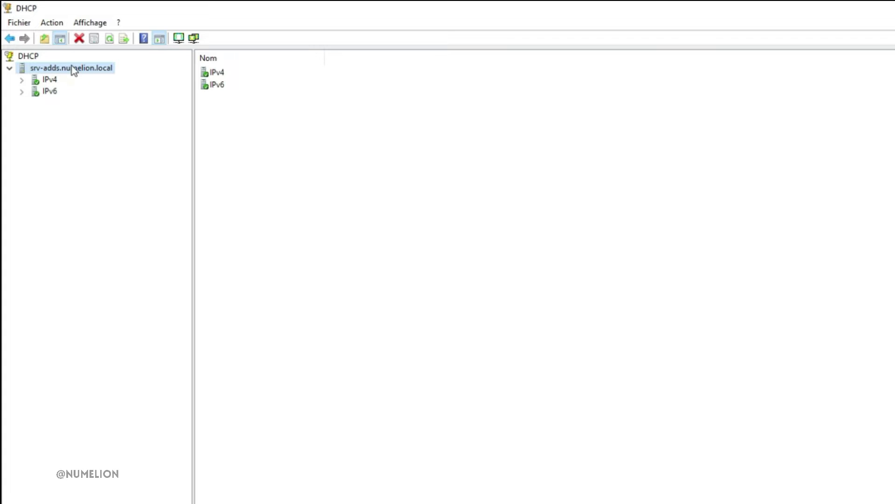
click(22, 80)
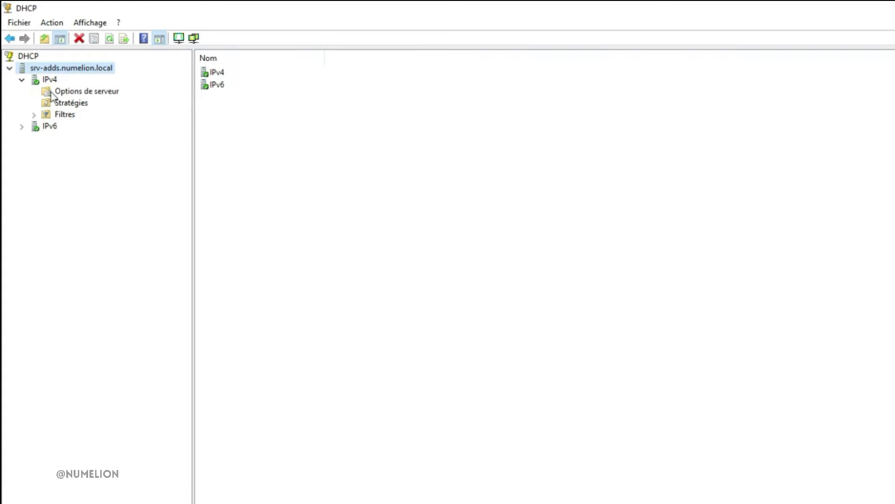
click(52, 79)
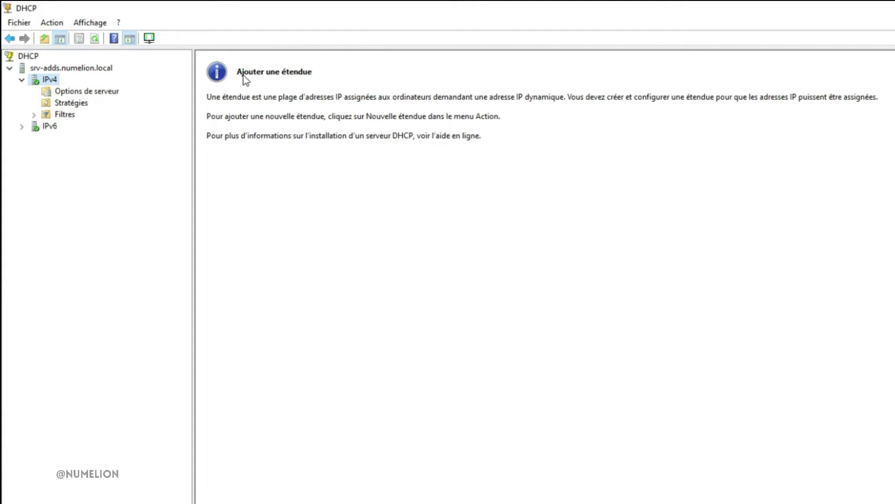
double_click(46, 124)
click(23, 127)
click(22, 126)
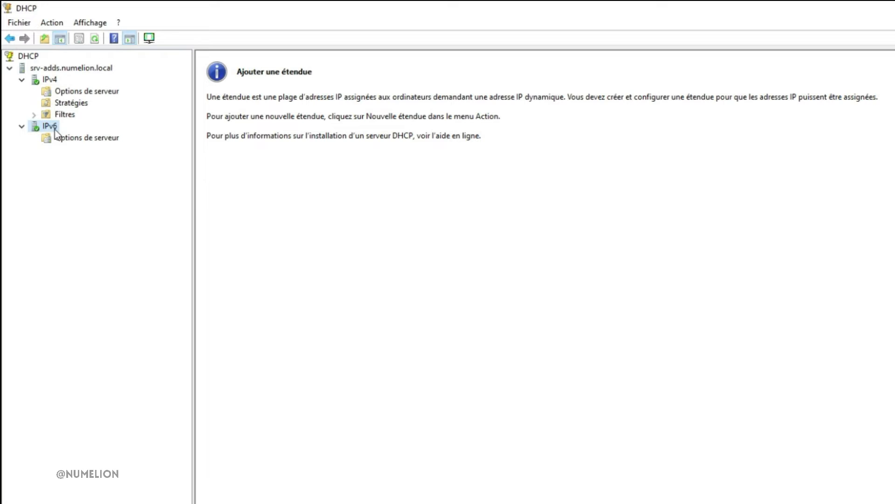
Step: Start a new scope under the server's IPv4 node and name it Réseau Numelion, leaving the description empty
click(48, 80)
right_click(49, 80)
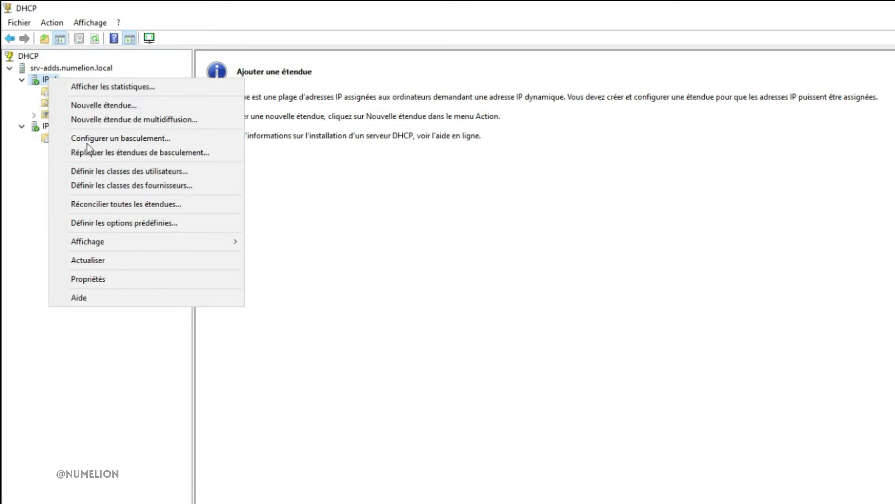
click(97, 106)
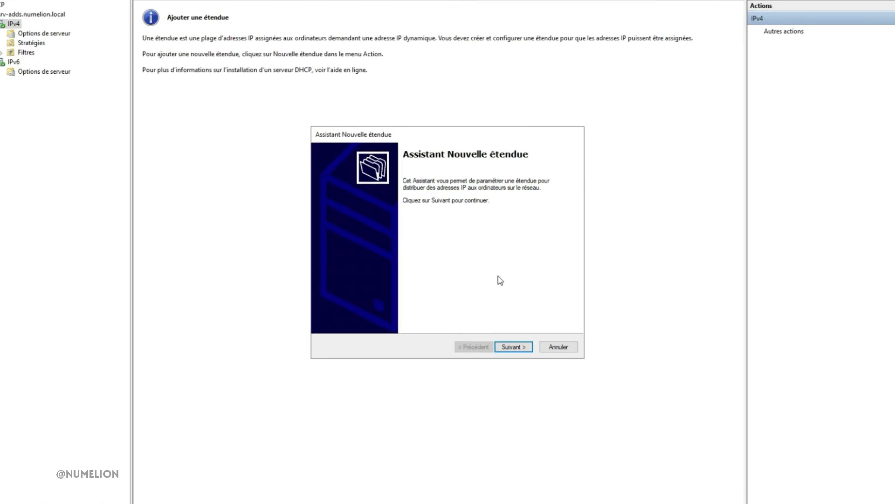
click(546, 405)
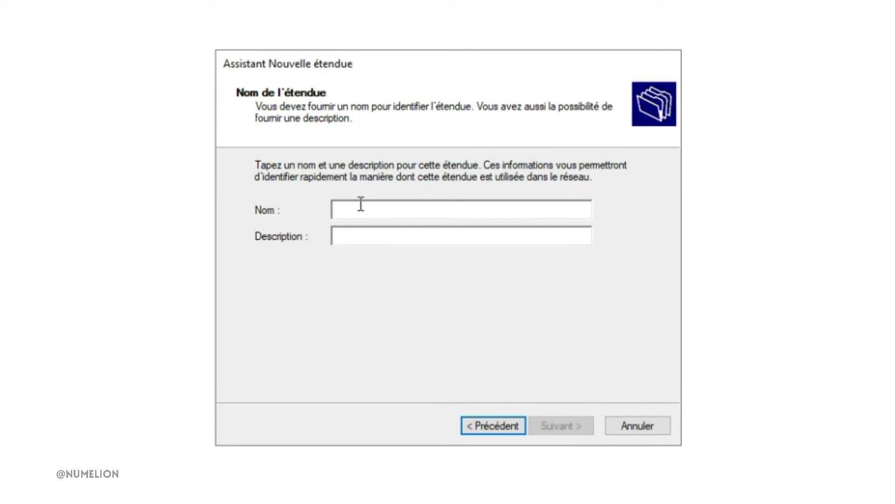
text(Nuseau Numelion)
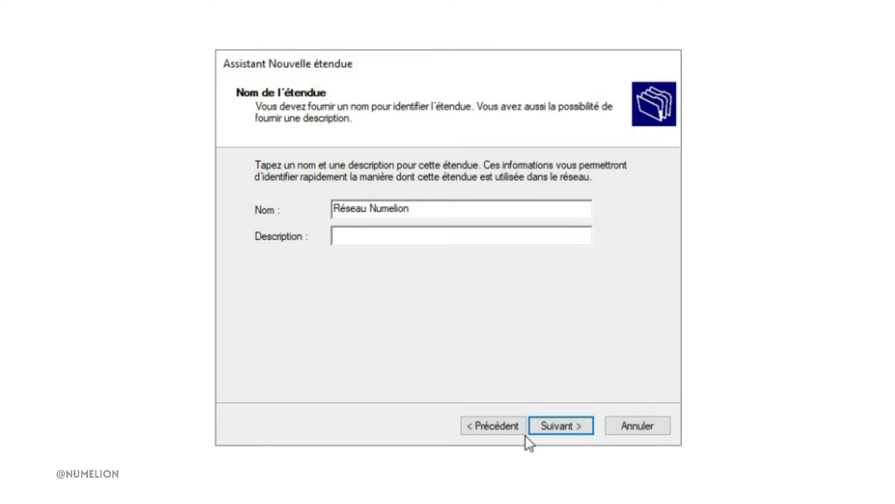
click(550, 425)
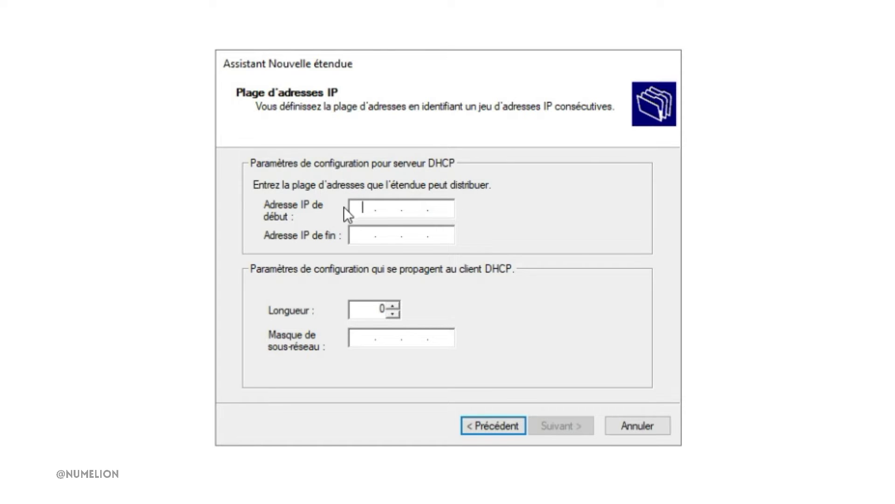
Step: Set the scope's address range from 192.168.30.100 to 192.168.30.110 and accept the proposed subnet mask
text(192 . 168 . 30 . 100)
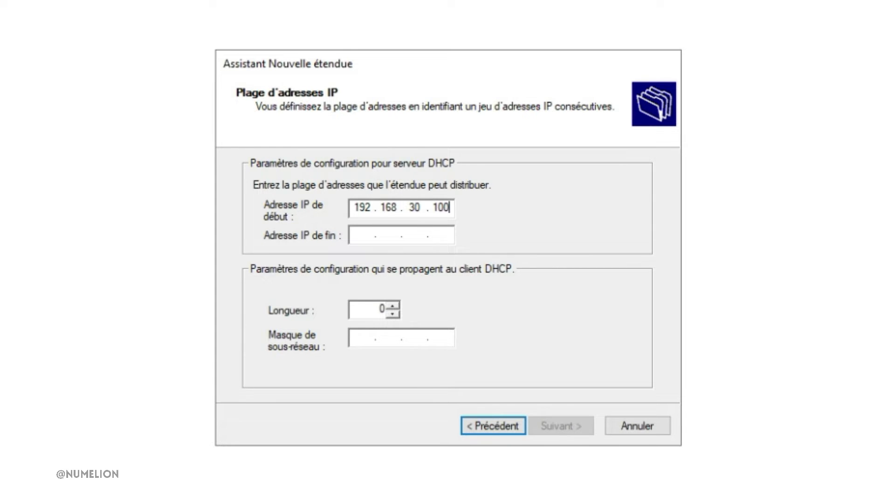
key(Tab)
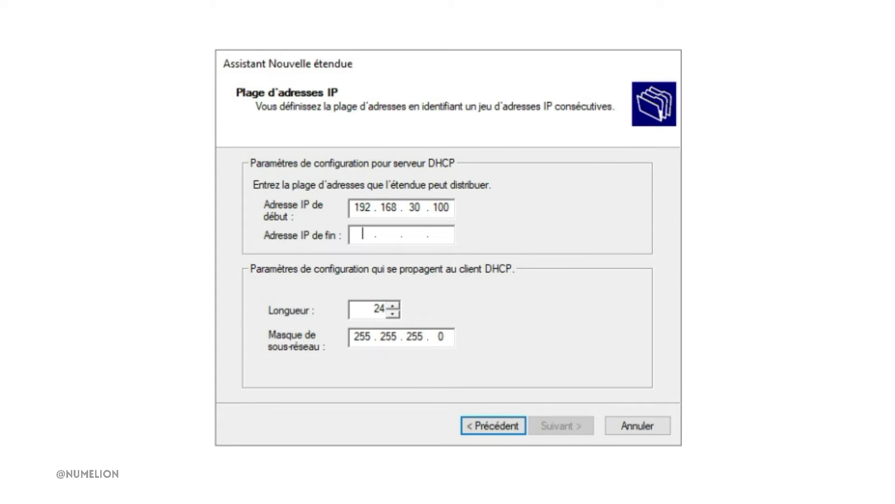
text(192 . 168 . 30 . 110)
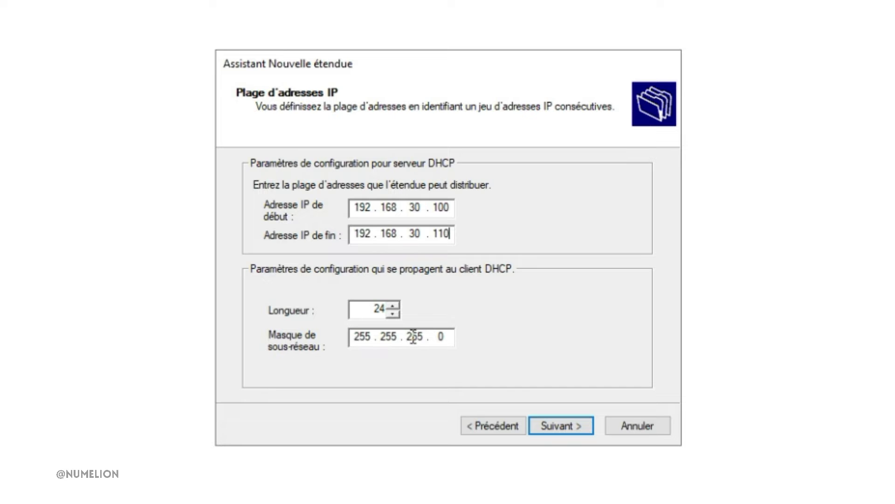
click(554, 429)
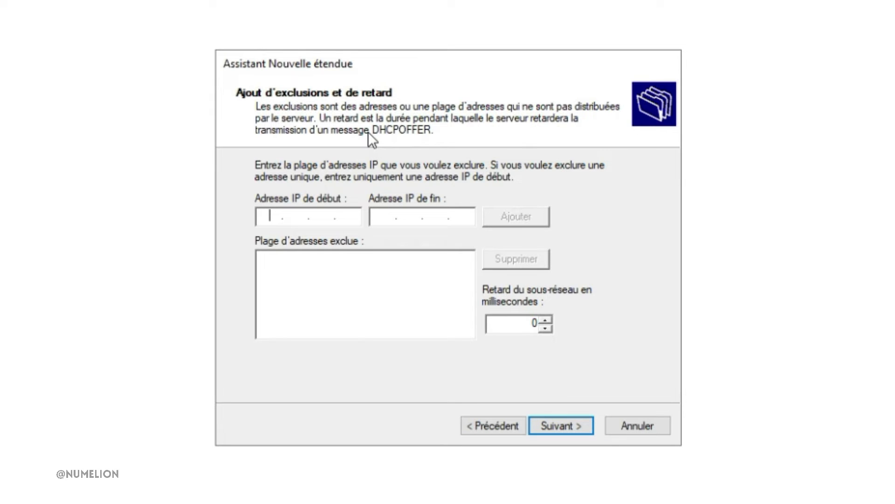
Step: Add an exclusion range from 192.168.30.109 to 192.168.30.110, and remove it from the excluded list
text(192 . 168 . )
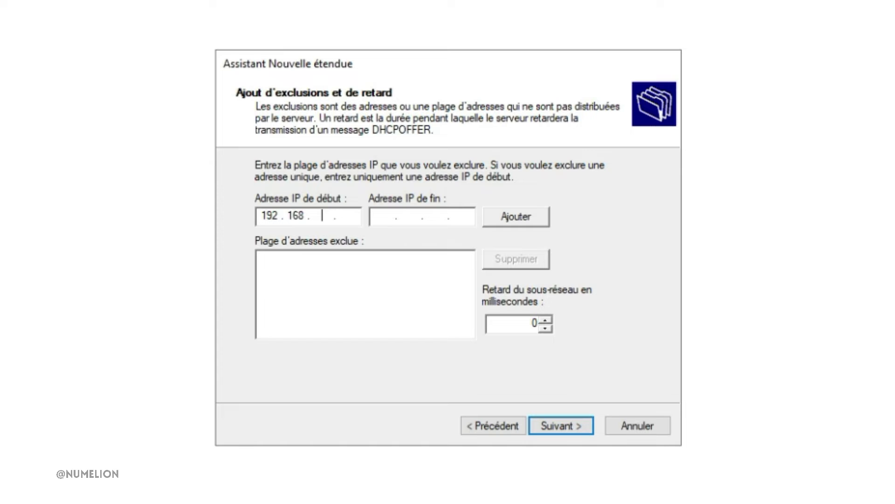
text(30 . 9)
key(Tab)
text(19)
text(2.168.30.)
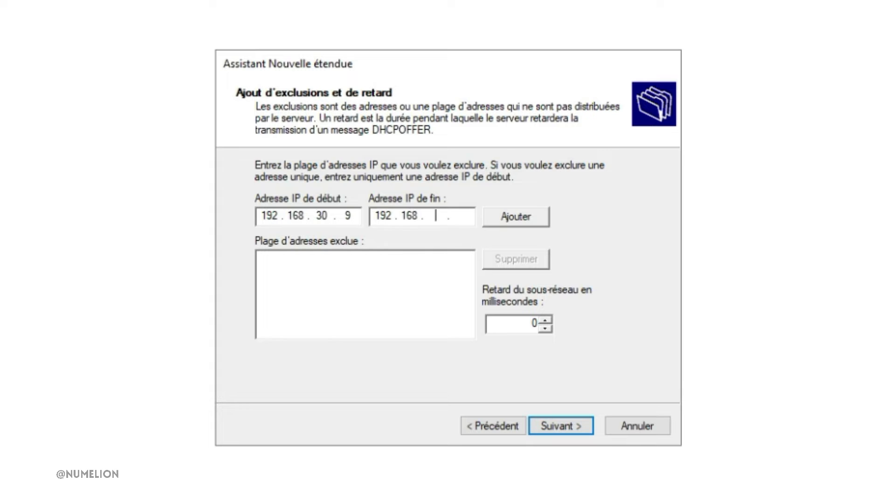
text(110)
click(515, 216)
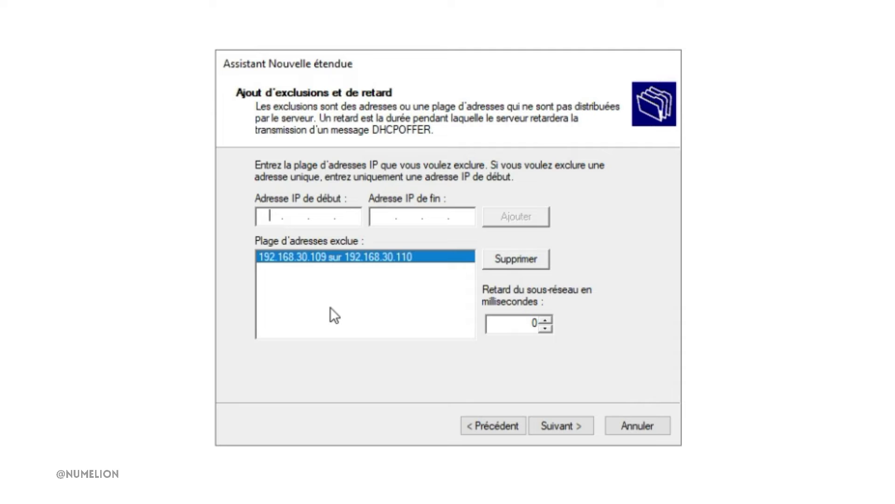
click(493, 260)
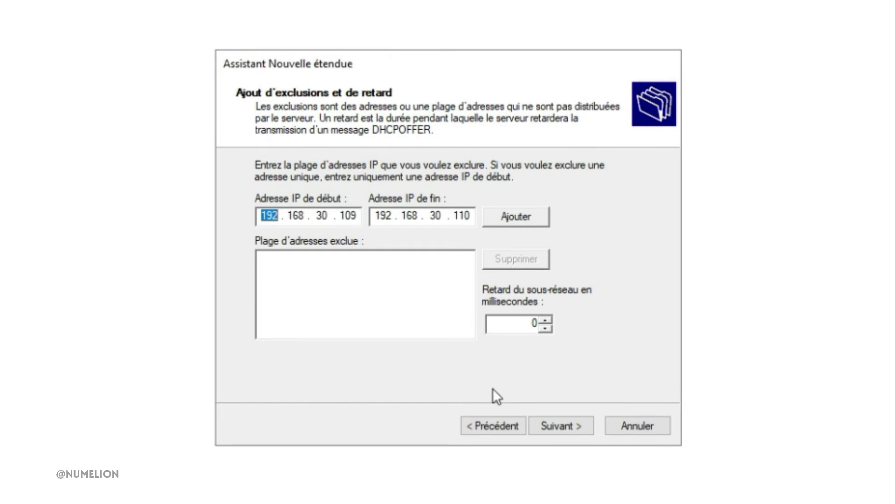
Step: Continue without any excluded addresses and accept the proposed lease duration for the scope
click(572, 424)
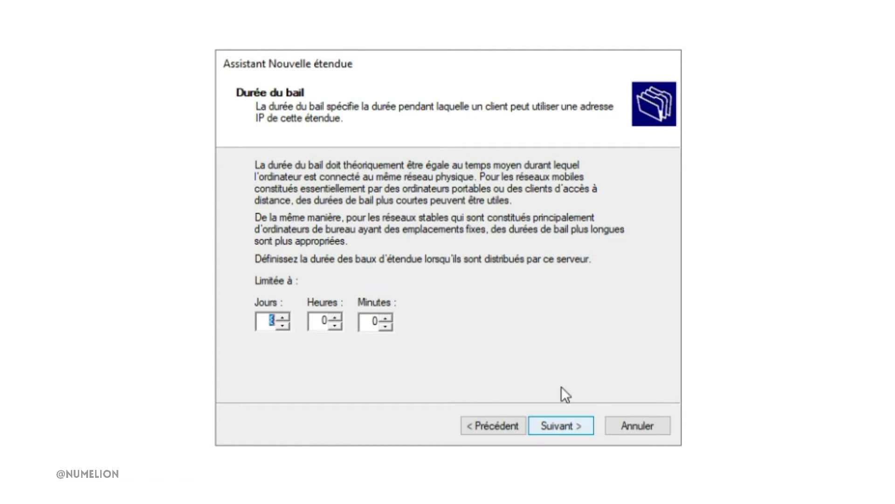
click(284, 317)
click(282, 326)
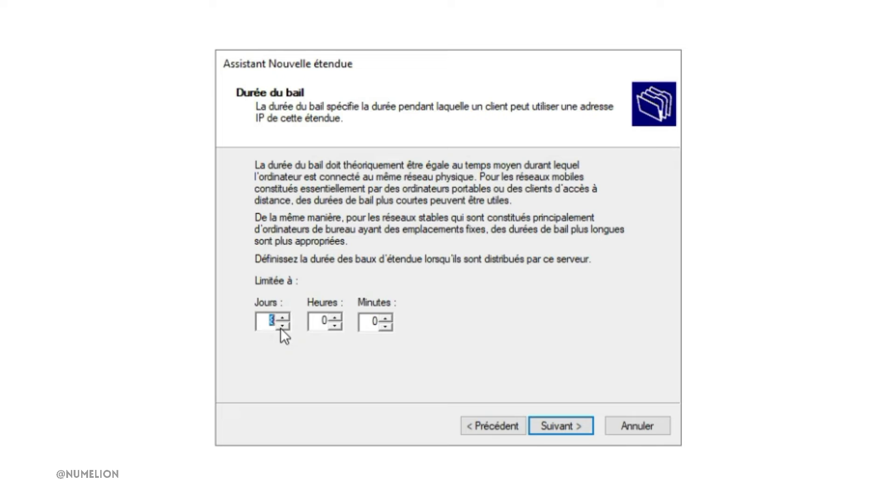
click(563, 424)
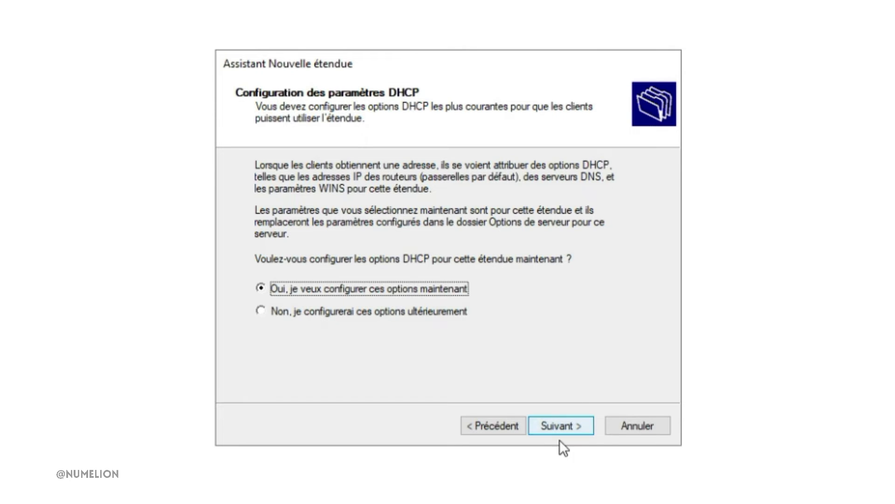
Step: Choose to configure the scope's DHCP options now and add 192.168.30.1 as the default gateway
click(561, 425)
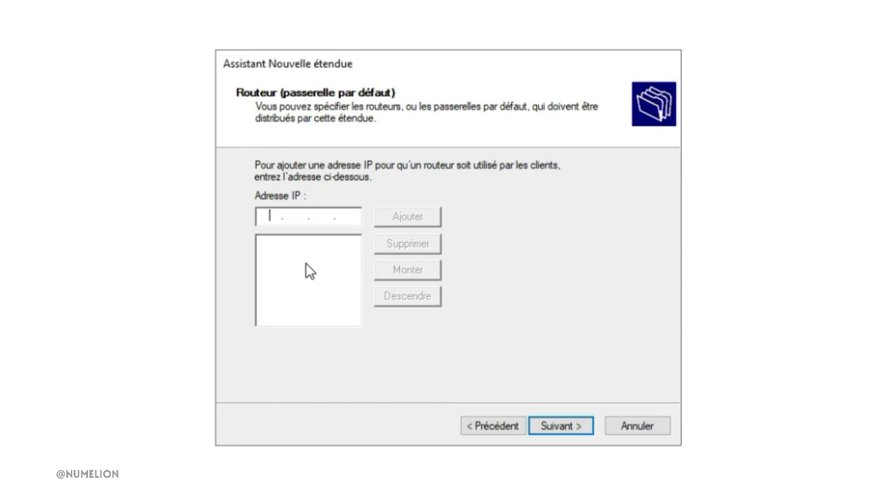
text(192 . 168 .  .)
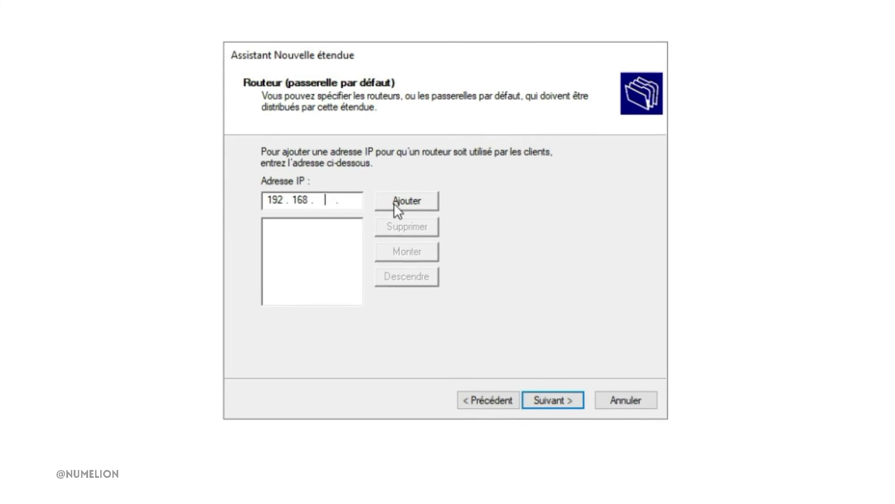
text(30.1)
click(406, 199)
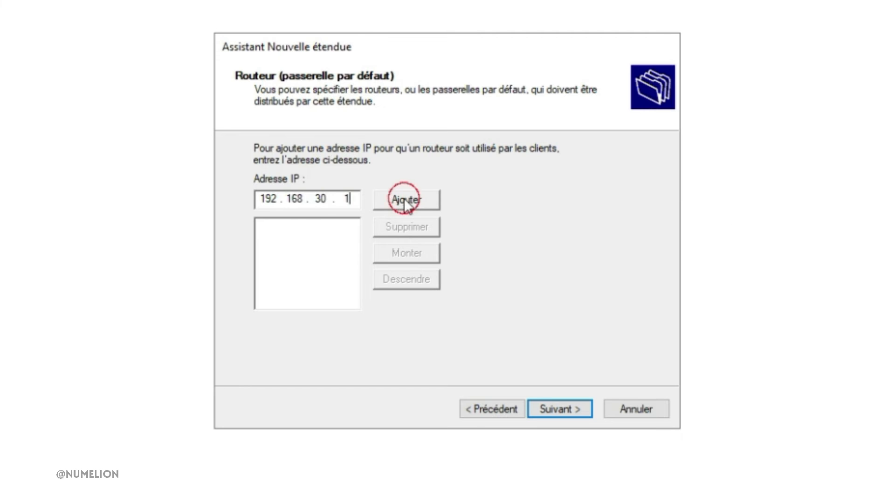
click(557, 411)
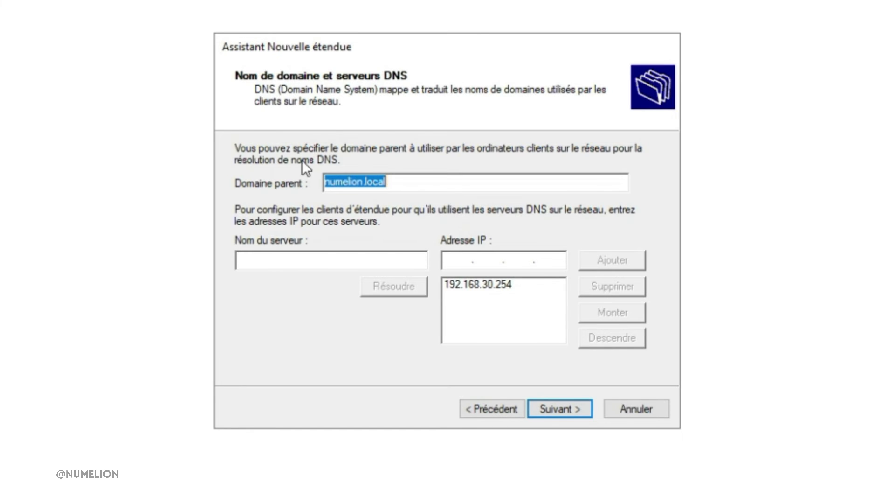
Step: Accept numelion.local as the clients' parent domain and 192.168.30.254 as their DNS server
double_click(401, 186)
click(406, 182)
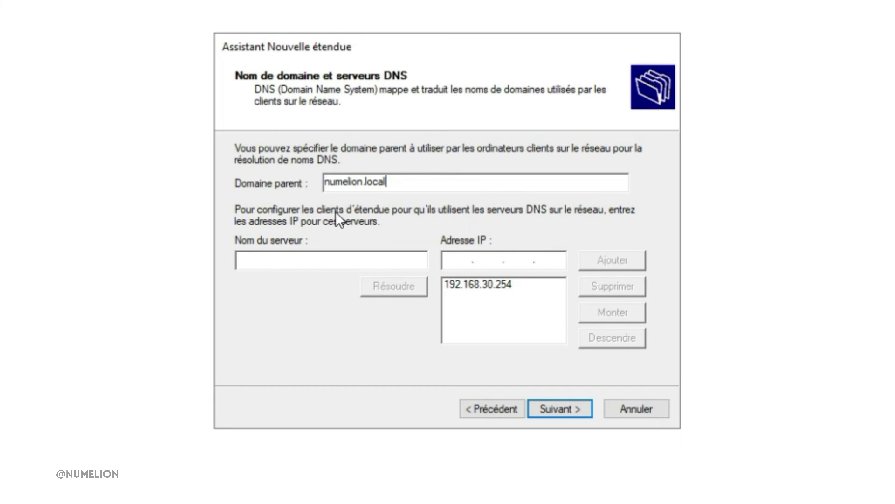
click(529, 309)
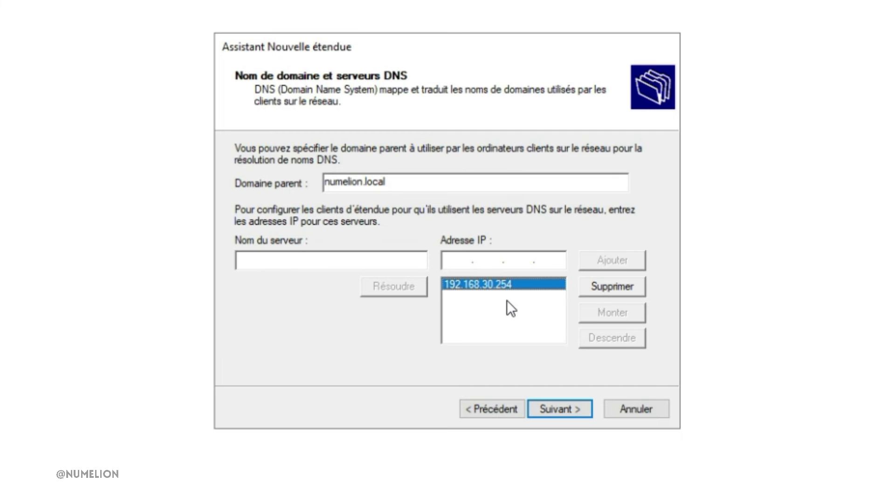
click(458, 260)
click(538, 286)
click(550, 412)
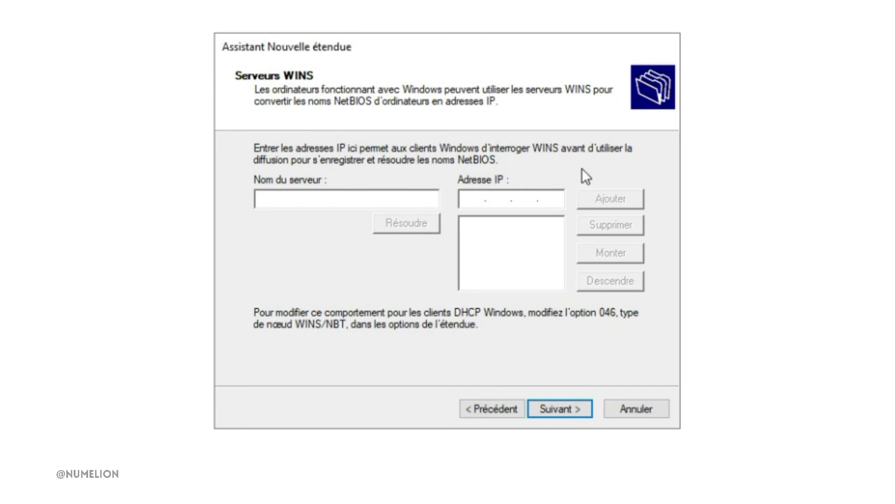
Step: Leave the WINS servers empty, activate the scope immediately, and finish the new scope wizard
click(558, 409)
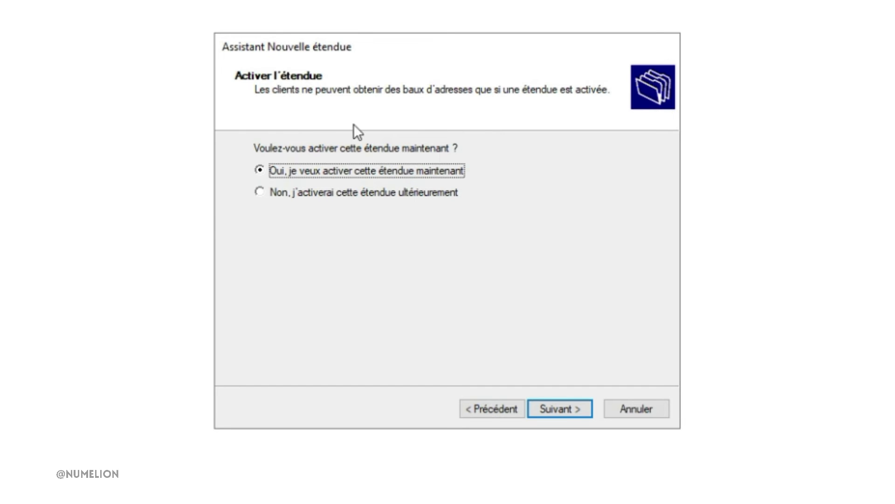
click(582, 415)
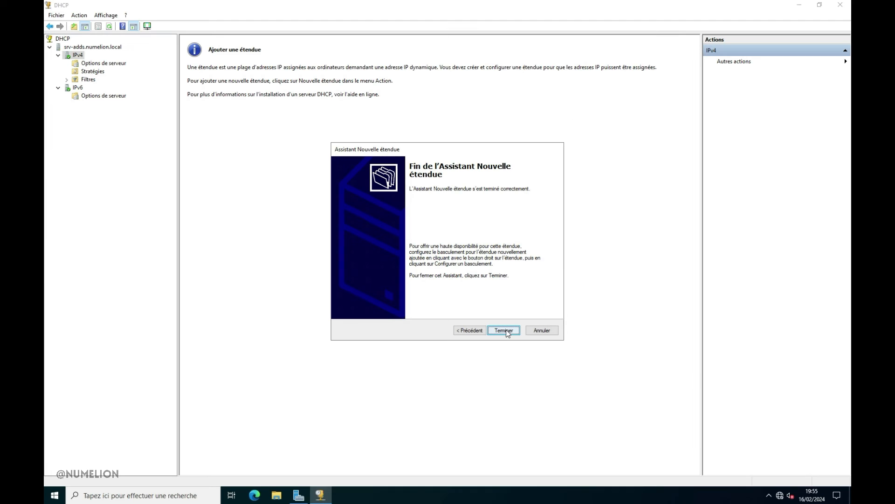
click(504, 330)
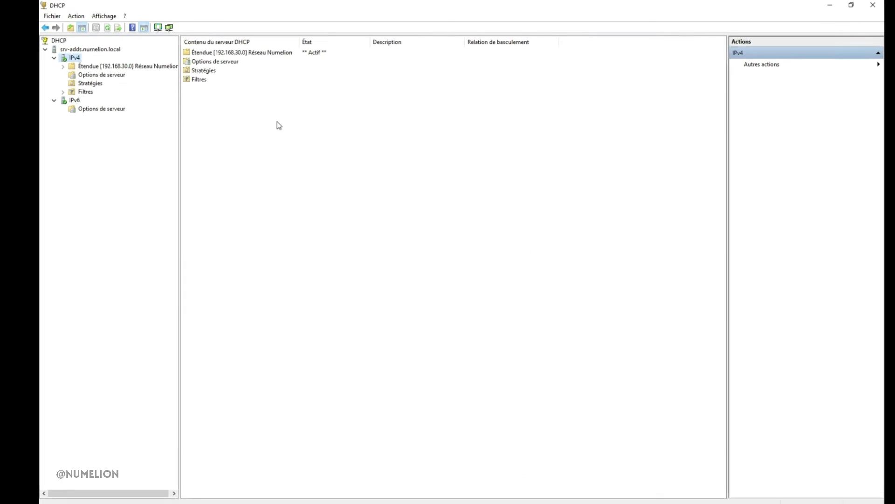
Step: Check which actions the IPv6 node offers, including the creation of a new scope, without running any
click(229, 57)
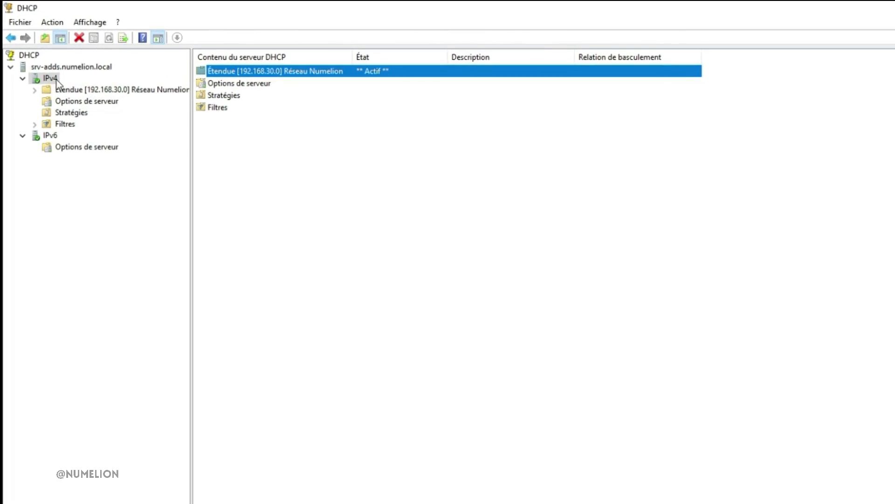
right_click(47, 140)
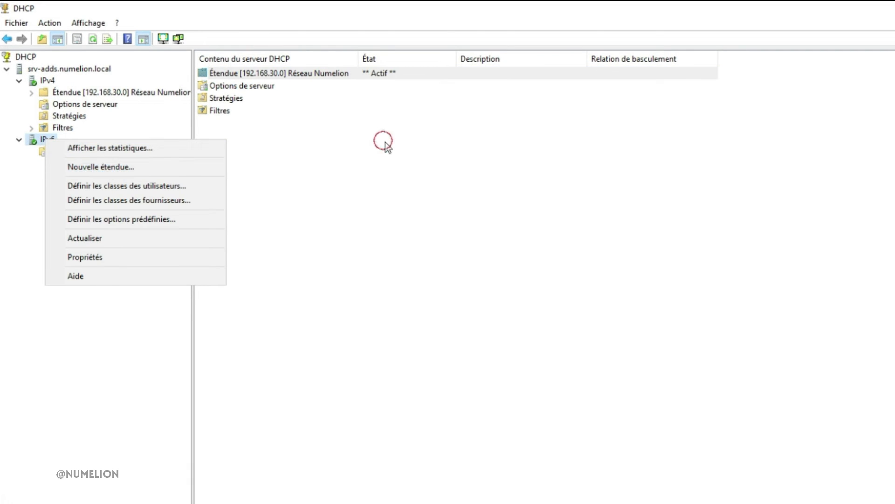
click(384, 141)
right_click(41, 140)
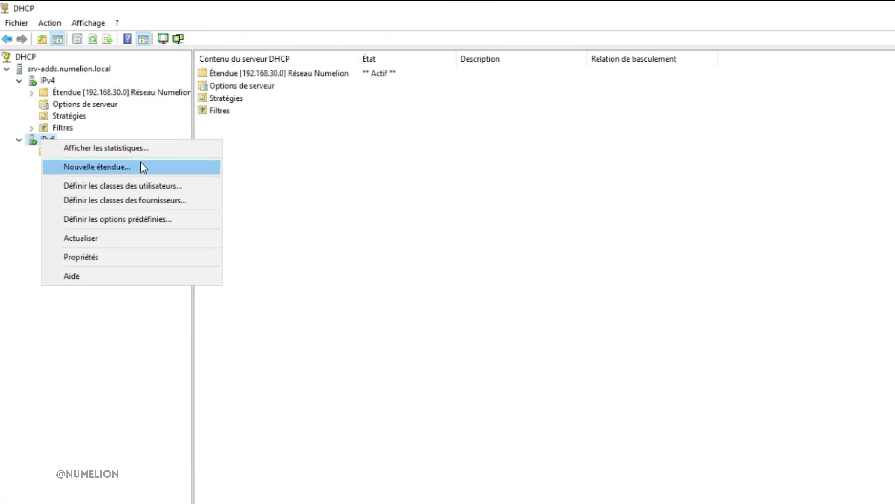
click(285, 184)
Step: Open the Réseau Numelion scope and review its address pool, leases, reservations and scope options
click(213, 74)
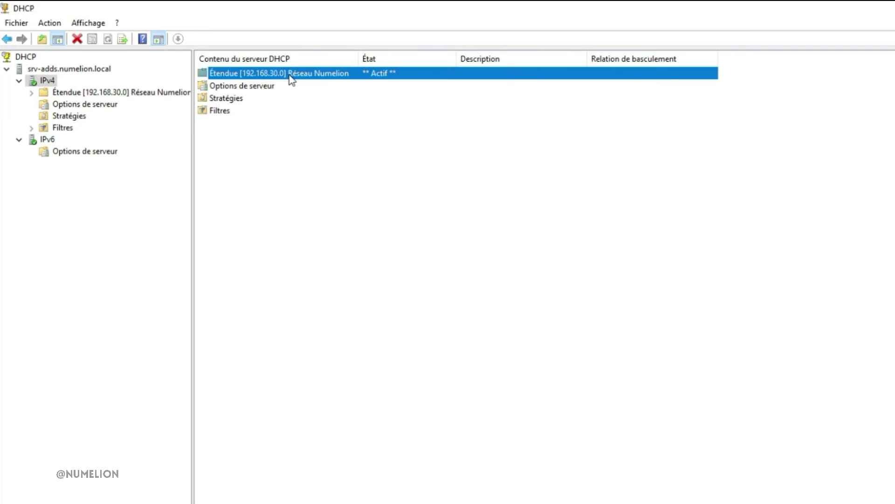
double_click(232, 73)
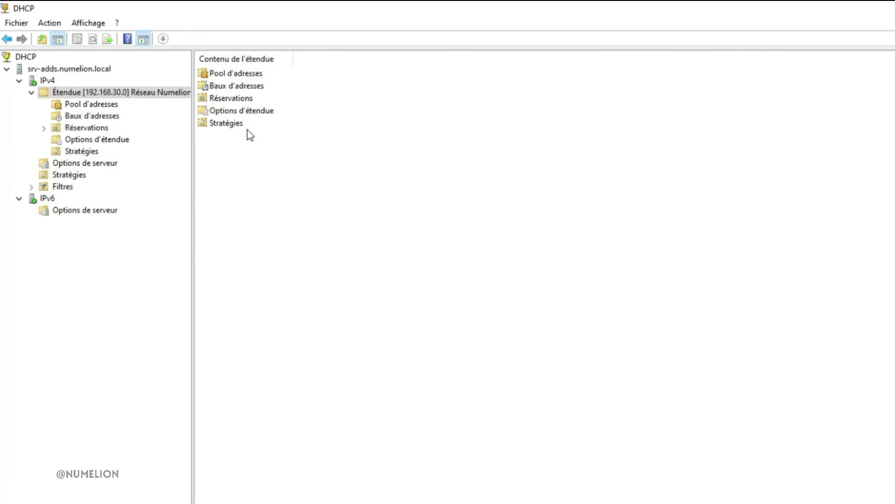
click(89, 104)
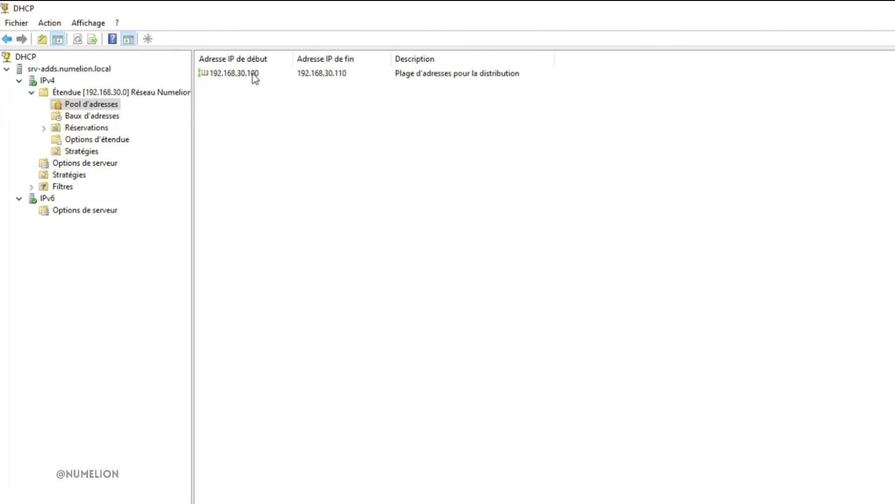
click(106, 116)
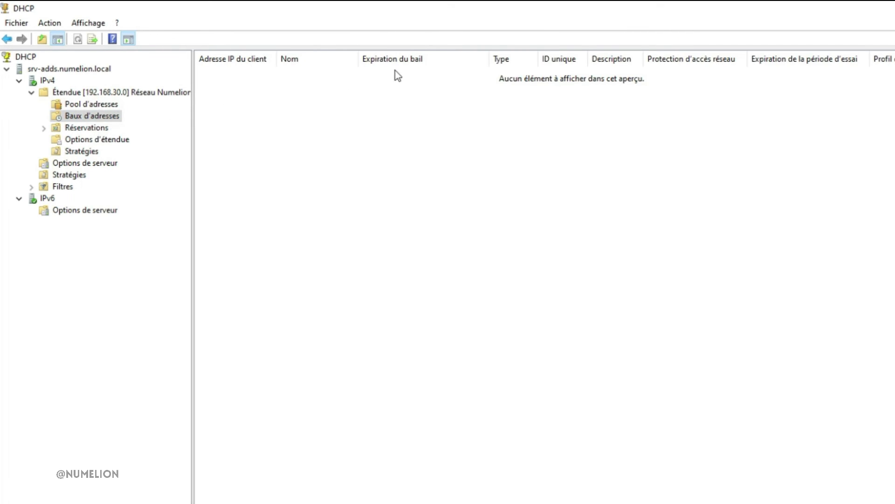
click(93, 130)
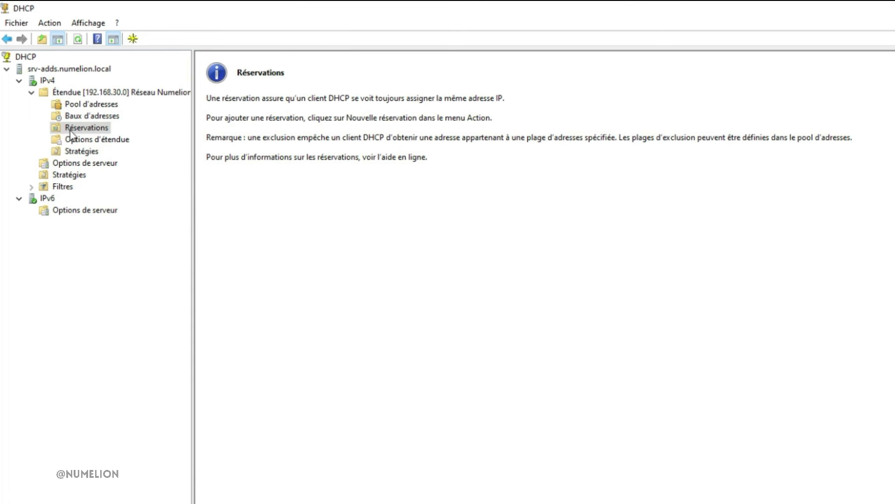
click(86, 140)
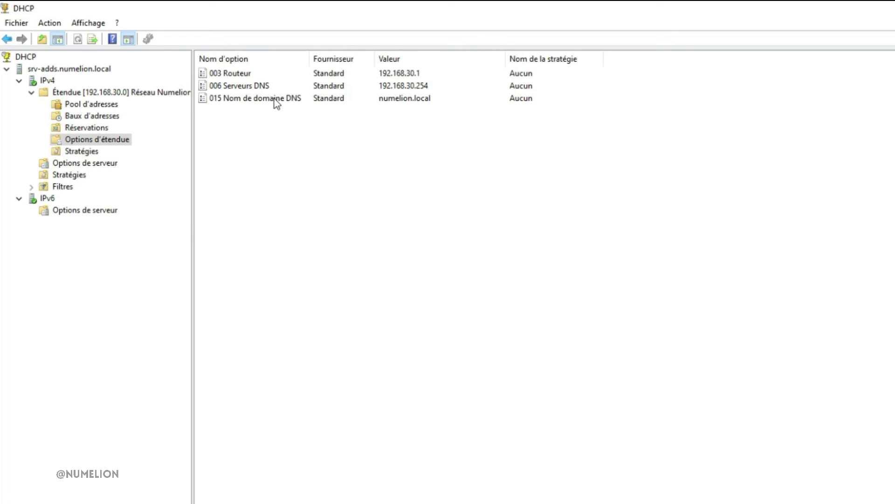
Step: Check the policies (Stratégies) of the Réseau Numelion scope, and return to the scope's contents
click(96, 151)
right_click(395, 175)
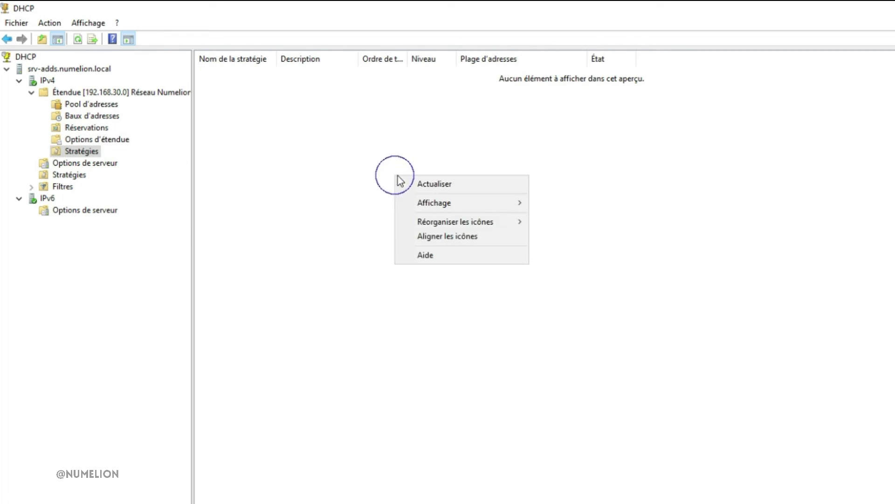
key(Escape)
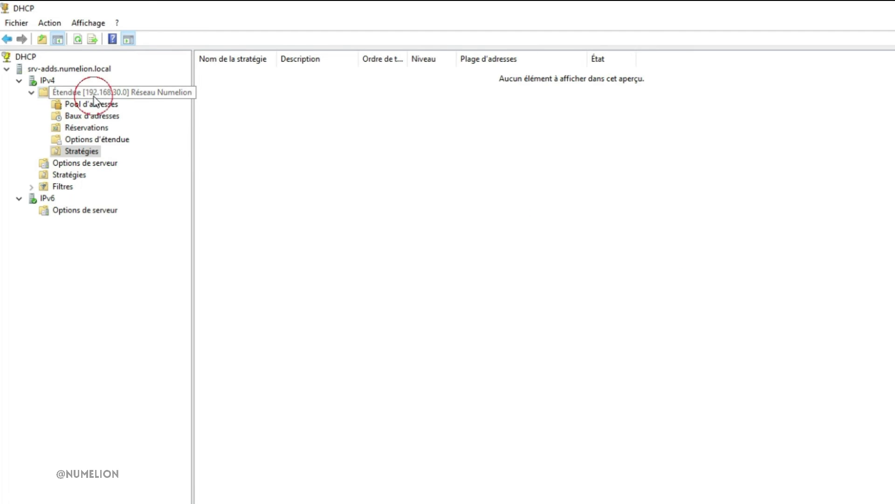
click(96, 92)
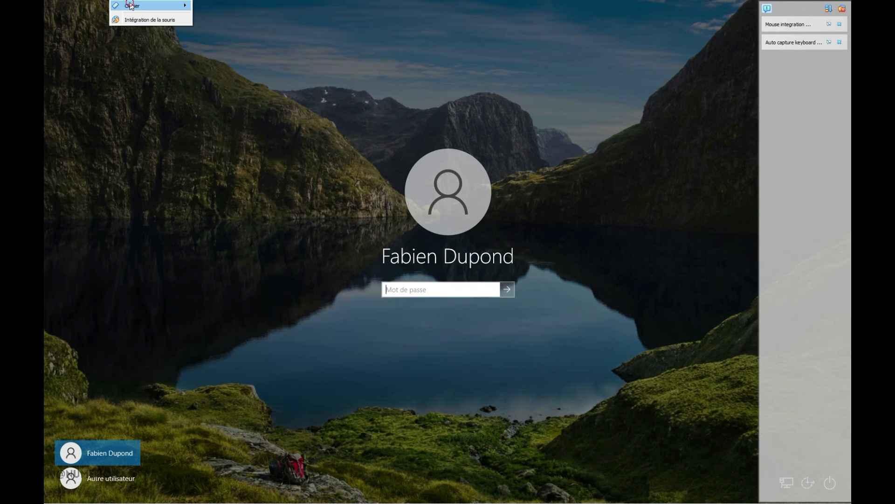
Step: Switch to the Windows 10 client virtual machine and sign in to the domain user's session with the account password
click(130, 4)
click(257, 30)
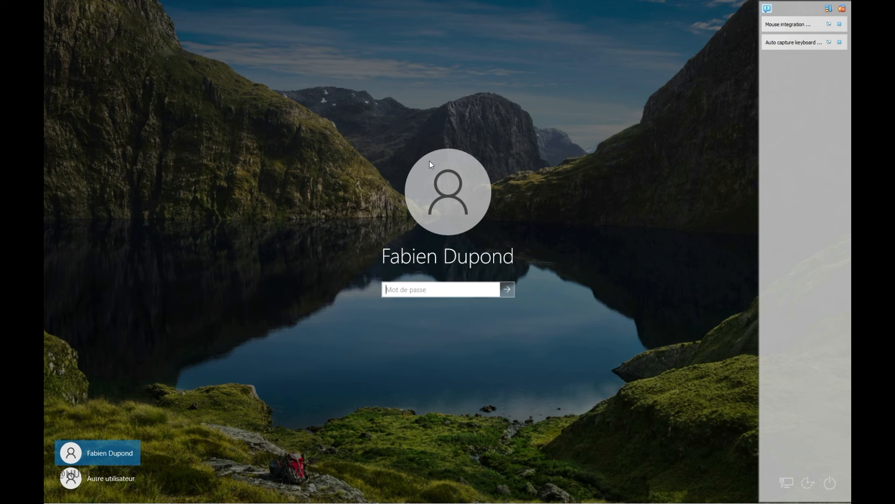
text(••••)
key(Return)
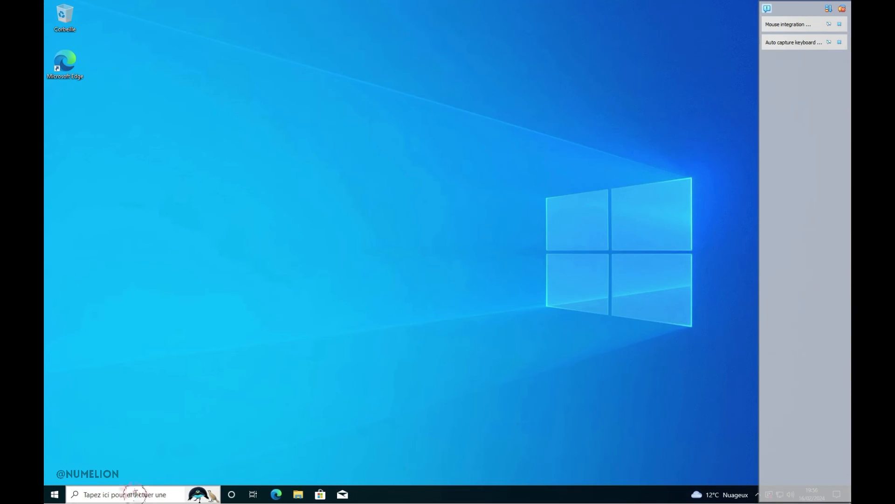
Step: Open a command prompt on the client and run ipconfig to read its current IP configuration
click(136, 494)
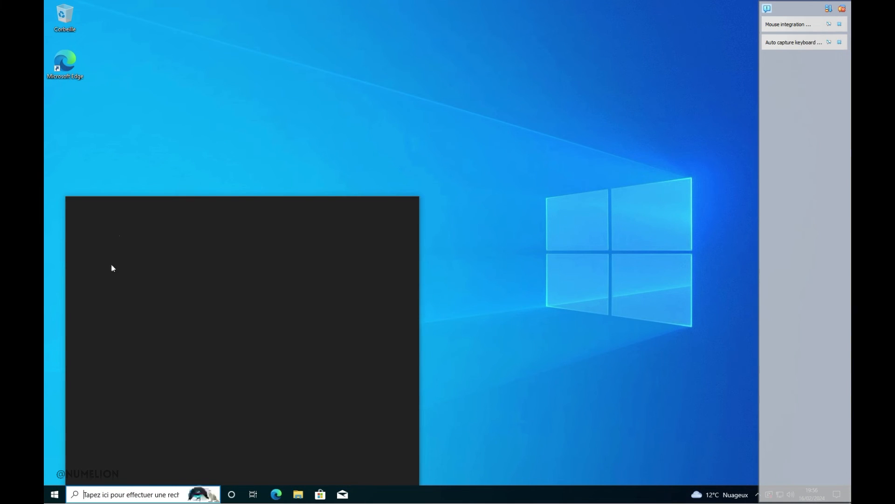
text(cmd)
key(Return)
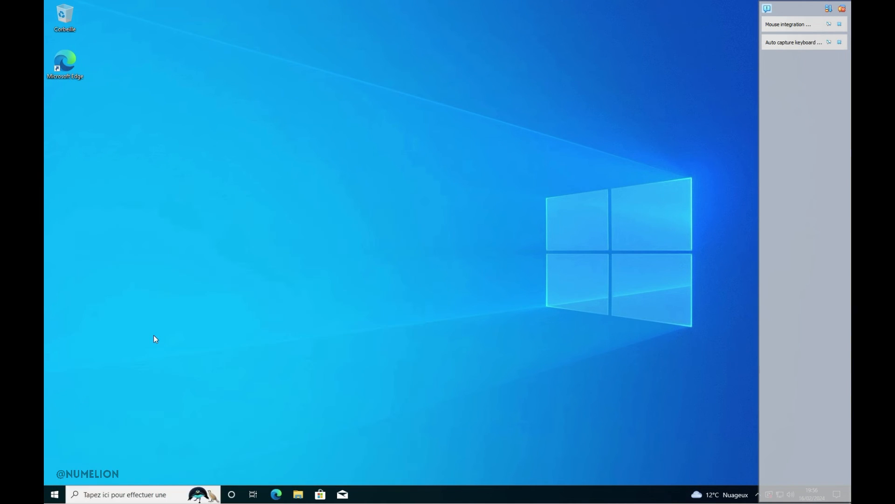
text(ipconfig)
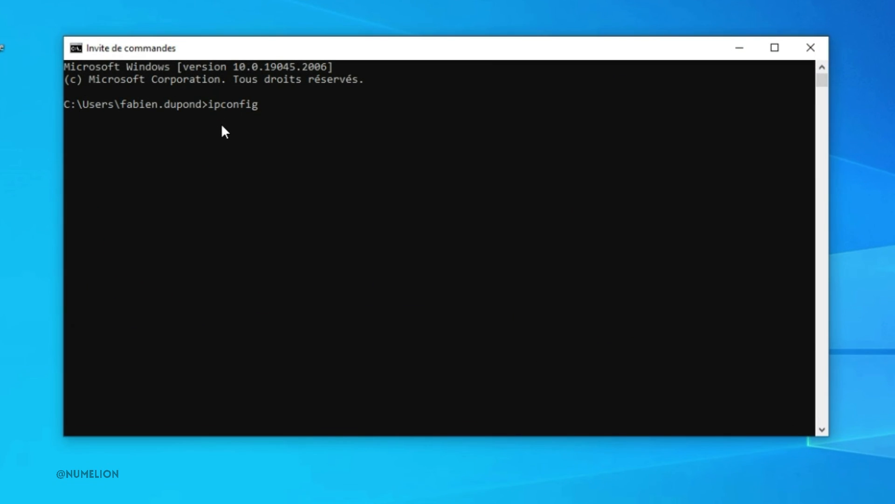
key(Return)
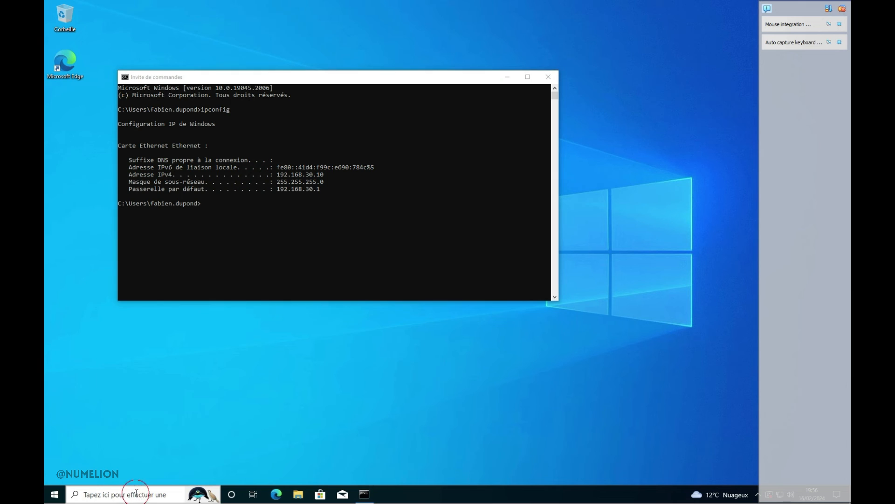
Step: Open the Control Panel and go through the network and sharing center to the client's adapter settings
click(136, 492)
text(panneau)
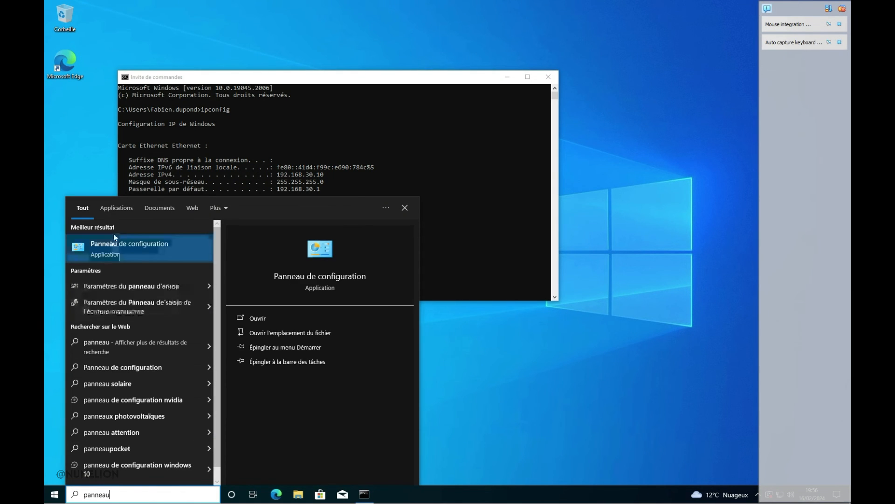
click(114, 238)
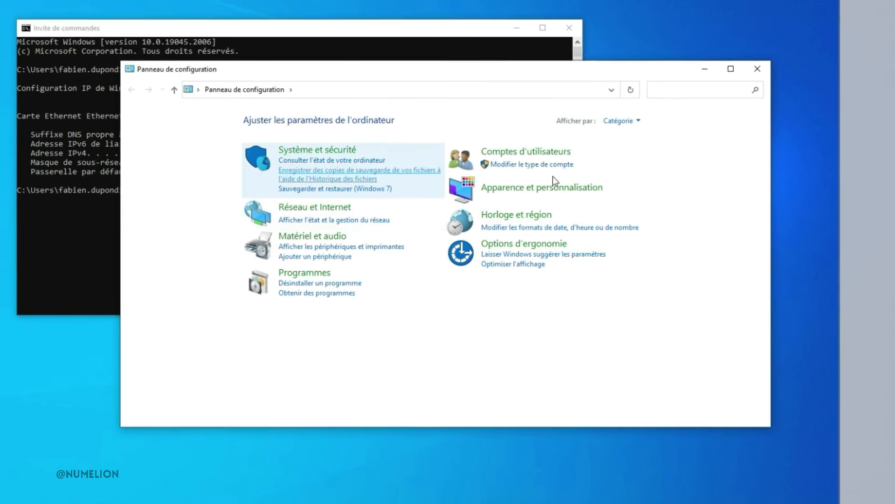
click(256, 205)
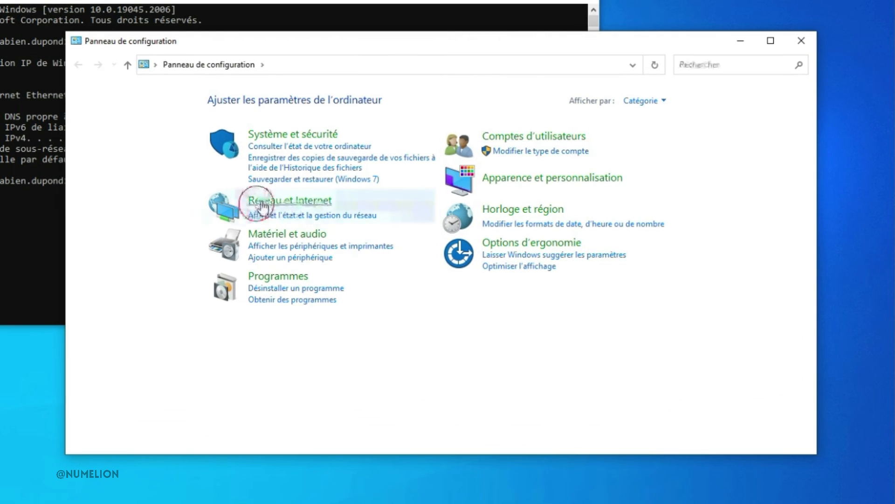
click(298, 102)
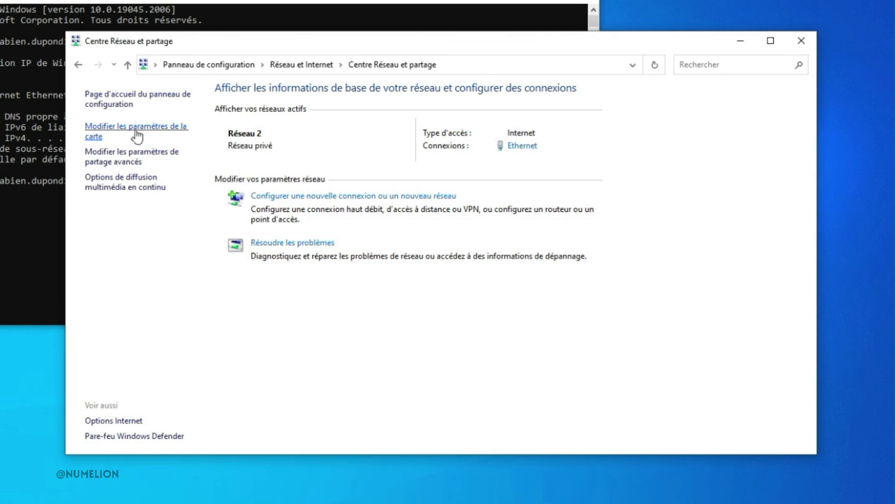
click(136, 136)
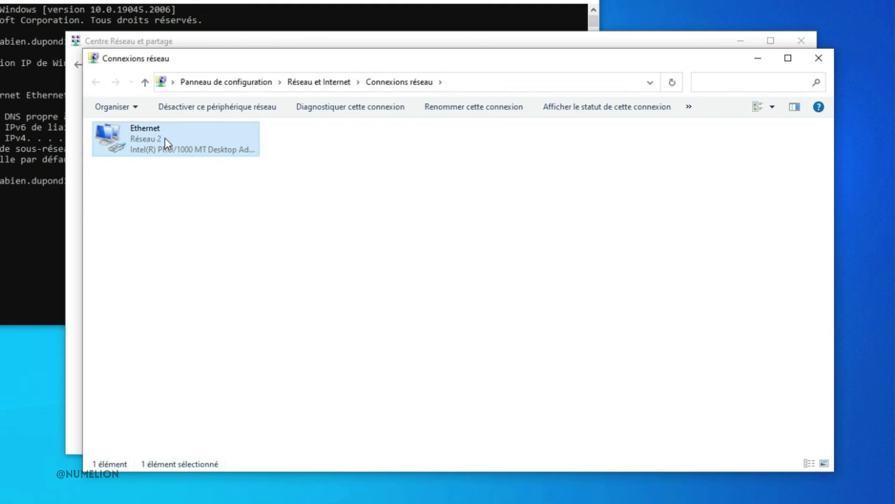
Step: Open the Ethernet connection's properties, authorizing the request with the Administrateur account and its password
right_click(164, 138)
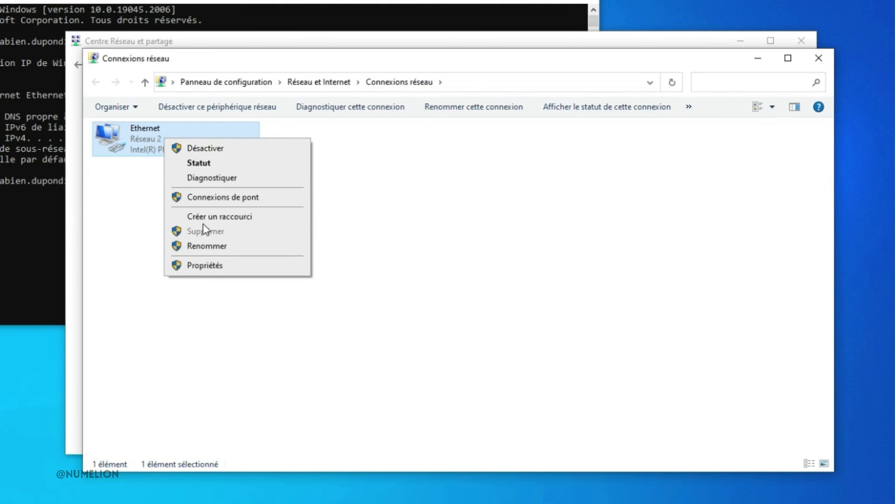
click(213, 265)
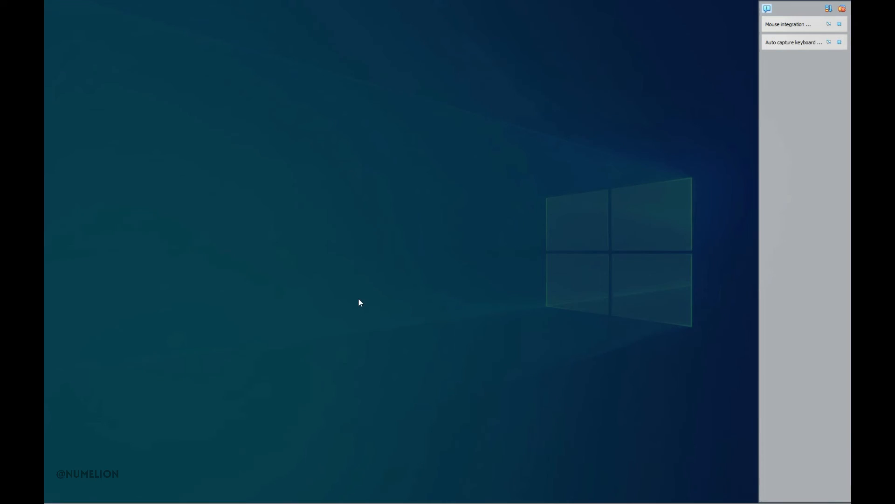
text(A)
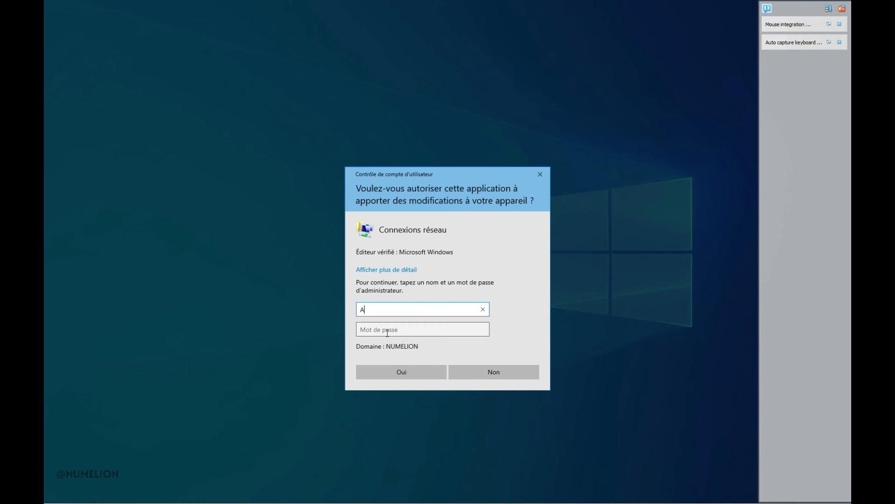
text(dministrateur)
key(Tab)
text(•••)
key(Return)
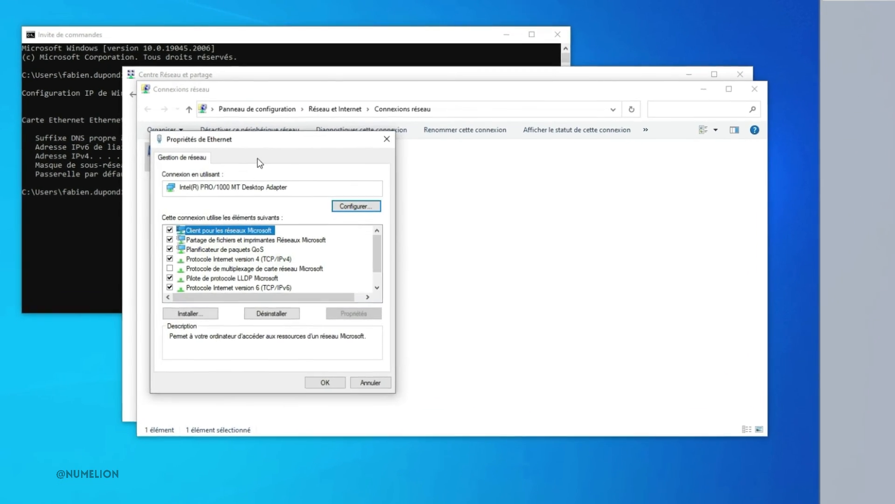
drag(185, 139, 349, 141)
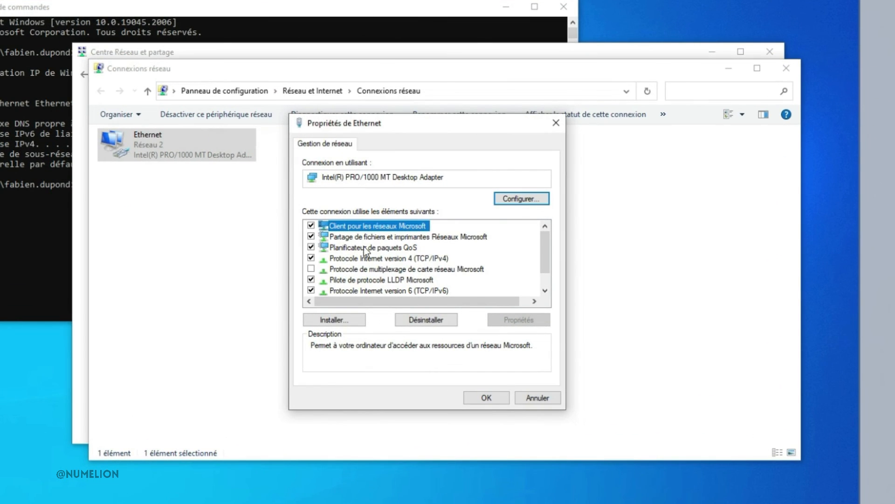
Step: Set the Ethernet connection's TCP/IPv4 protocol to obtain its IP address and DNS servers automatically, and close the properties
click(387, 258)
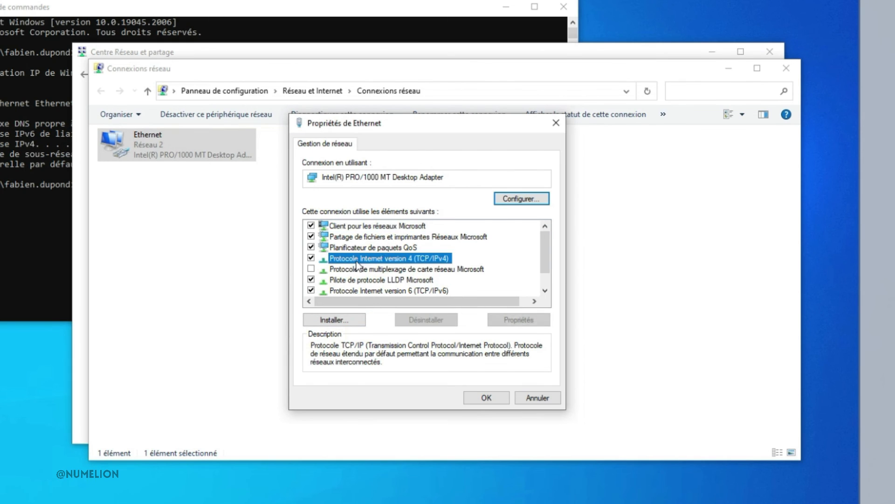
click(507, 320)
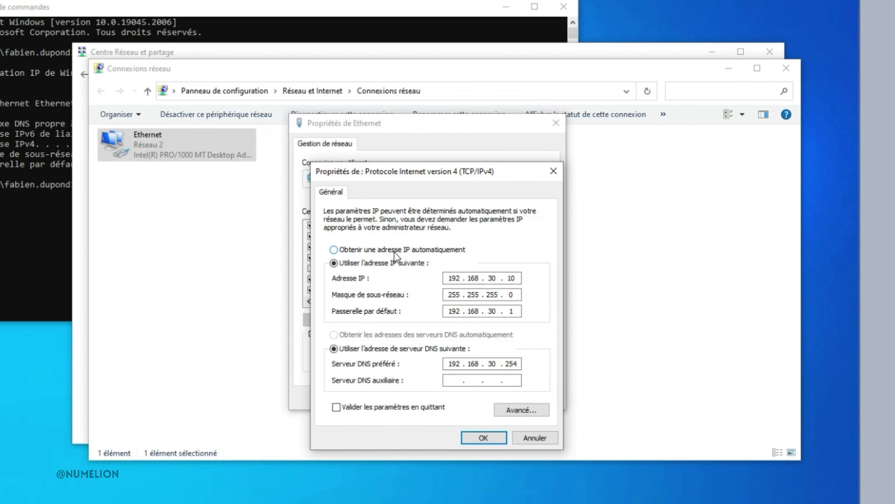
click(366, 250)
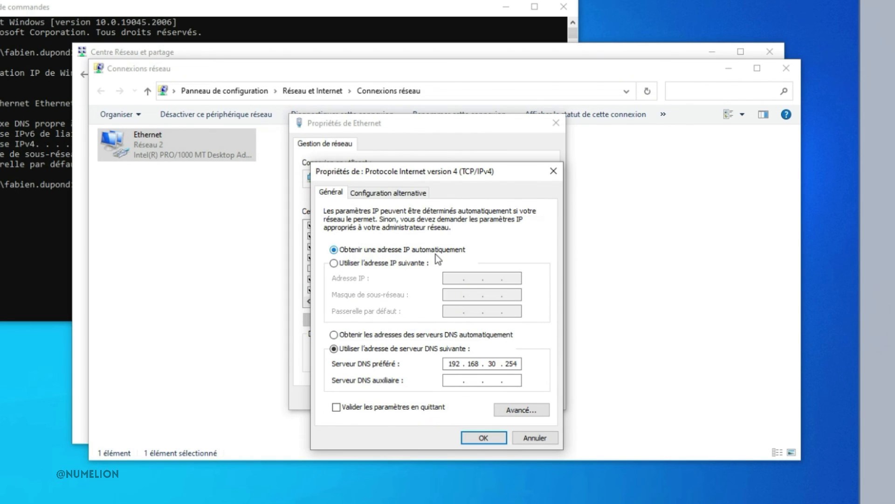
click(356, 335)
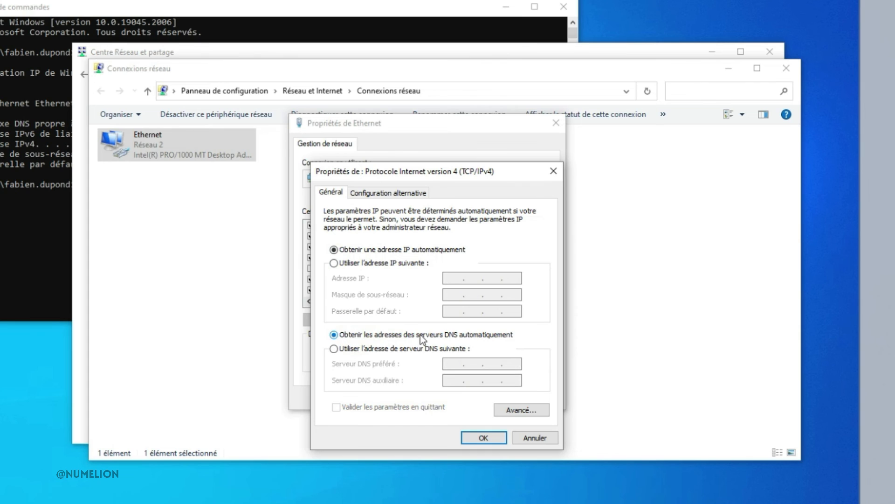
click(480, 438)
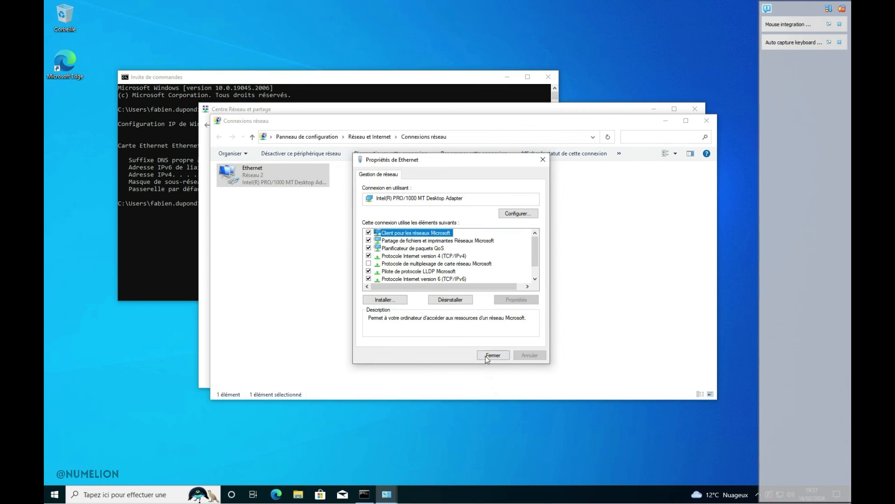
click(493, 355)
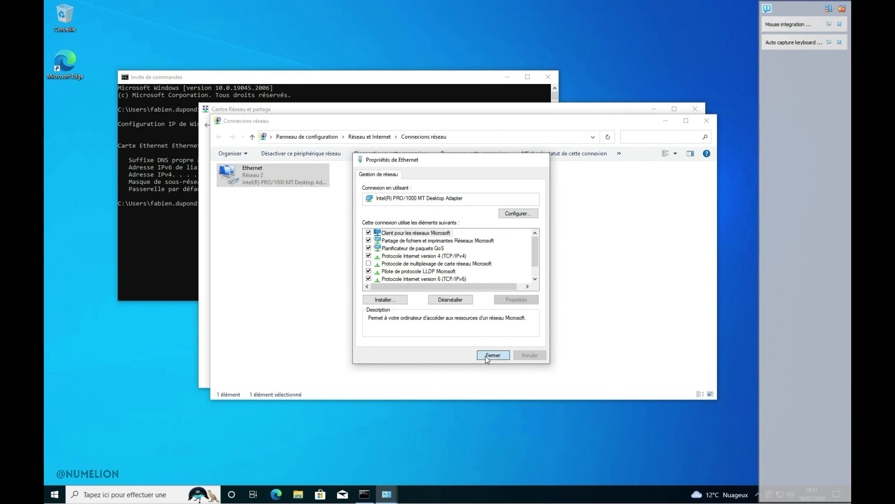
Step: Close the network settings windows and rerun ipconfig in the command prompt to check the client's DHCP-assigned configuration
click(712, 119)
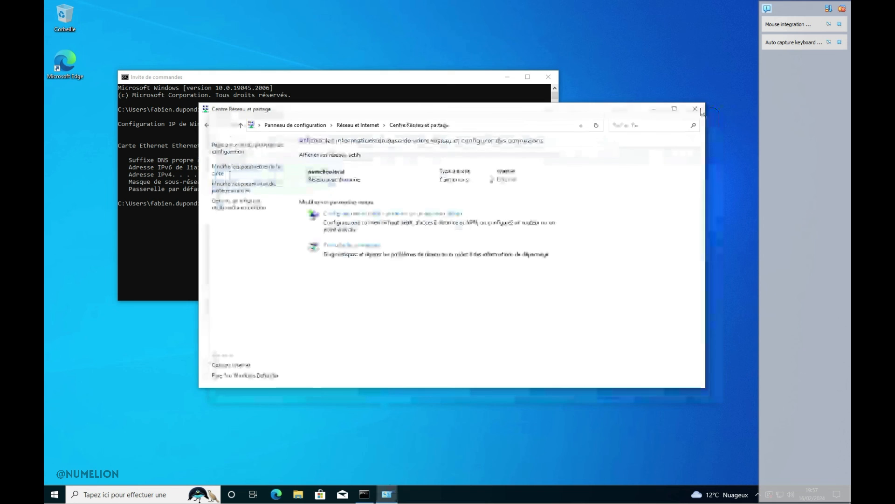
click(694, 109)
click(269, 211)
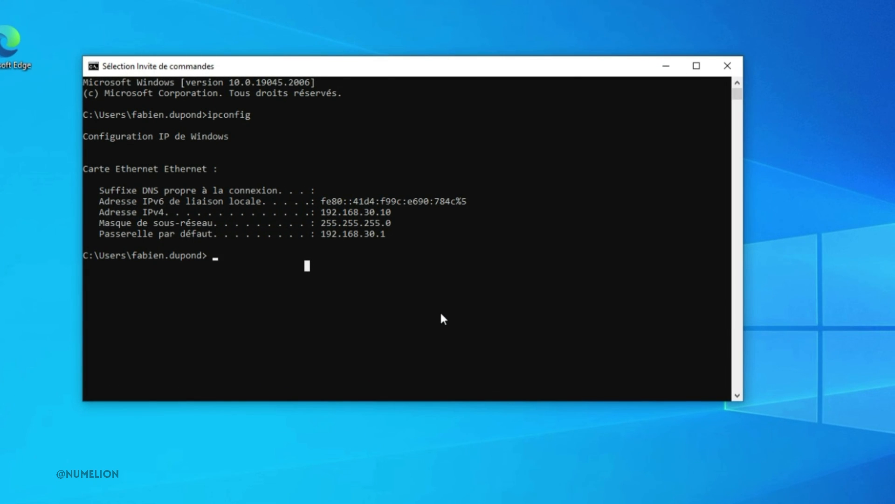
key(Up)
key(Return)
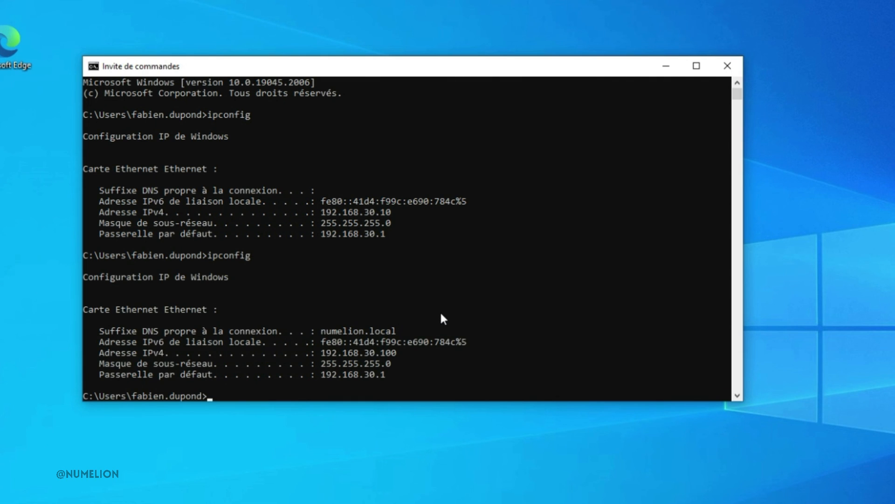
scroll(441, 319, down, 1)
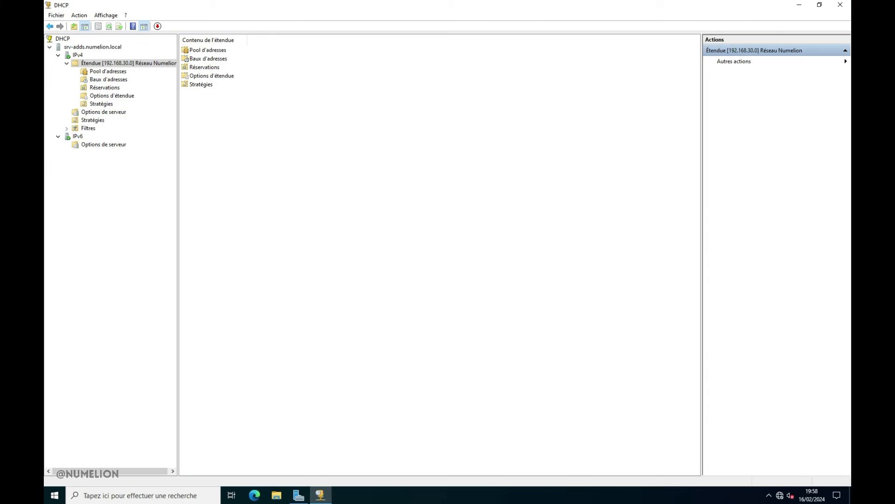
Step: Switch back to the server's DHCP console, refresh the scope's address leases, and select the PC1.numelion.local lease
click(99, 91)
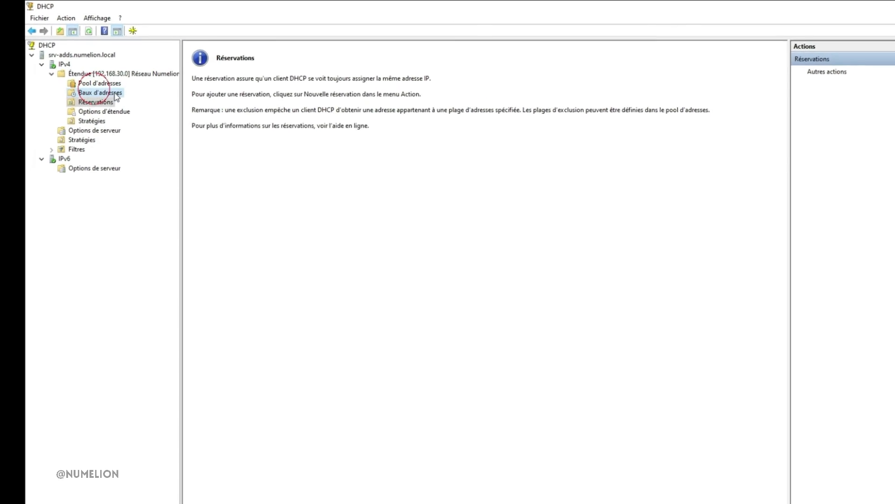
click(101, 92)
right_click(384, 144)
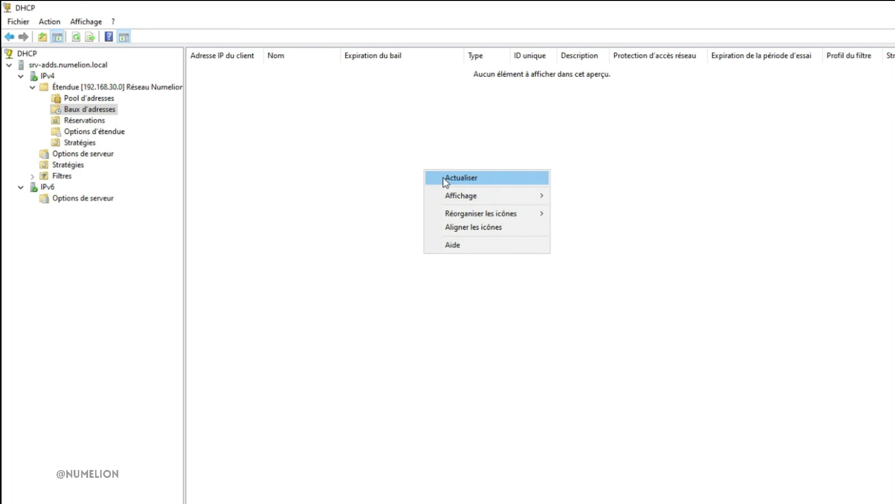
click(445, 178)
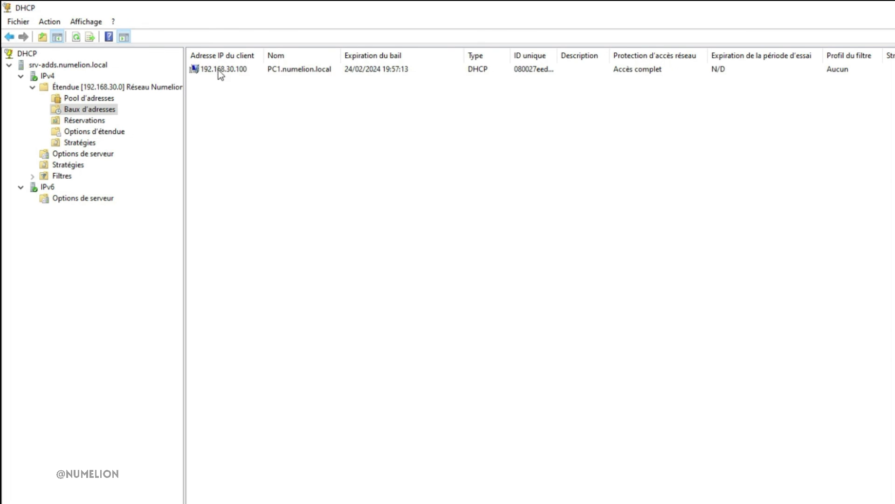
click(218, 70)
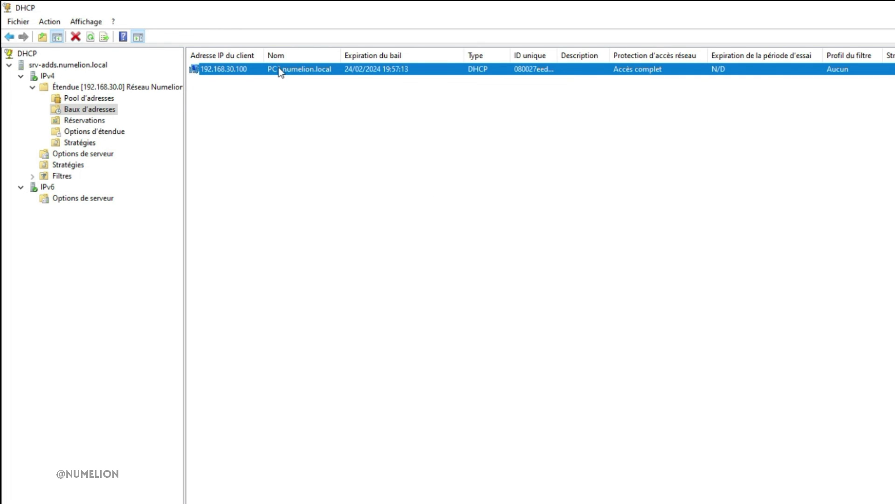